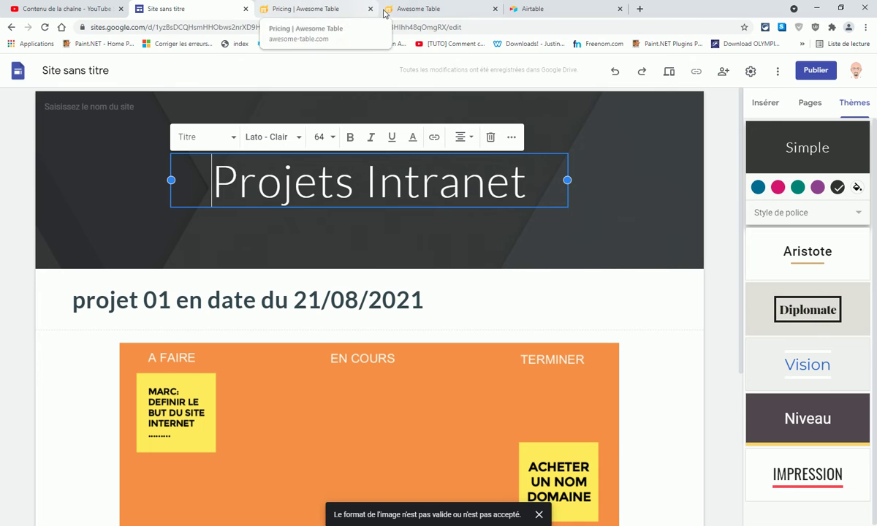
Review the Awesome Table pricing plans, including the view limit of the free plan.
{"action": "left_click", "coordinate": [304, 9]}
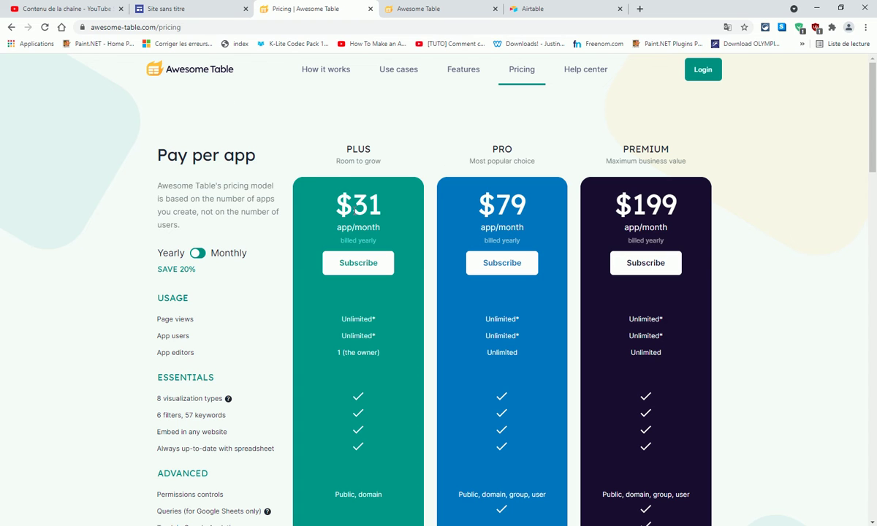
{"action": "scroll", "coordinate": [386, 285], "scroll_direction": "down", "scroll_amount": 7}
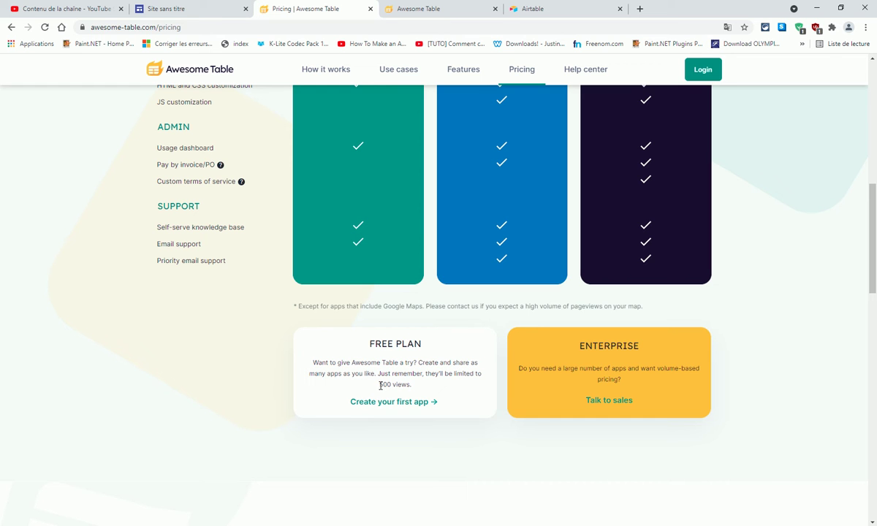
{"action": "left_click_drag", "start_coordinate": [381, 384], "coordinate": [411, 385]}
{"action": "scroll", "coordinate": [436, 183], "scroll_direction": "up", "scroll_amount": 6}
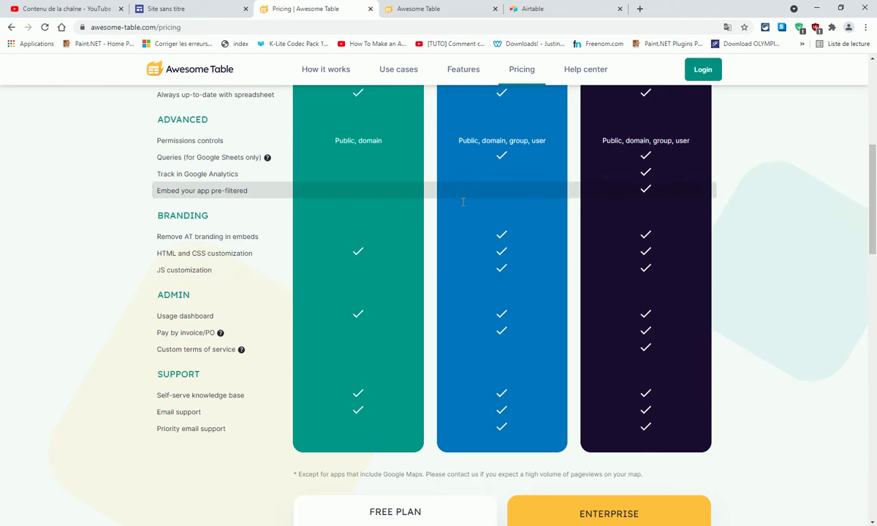
{"action": "scroll", "coordinate": [391, 179], "scroll_direction": "up", "scroll_amount": 2}
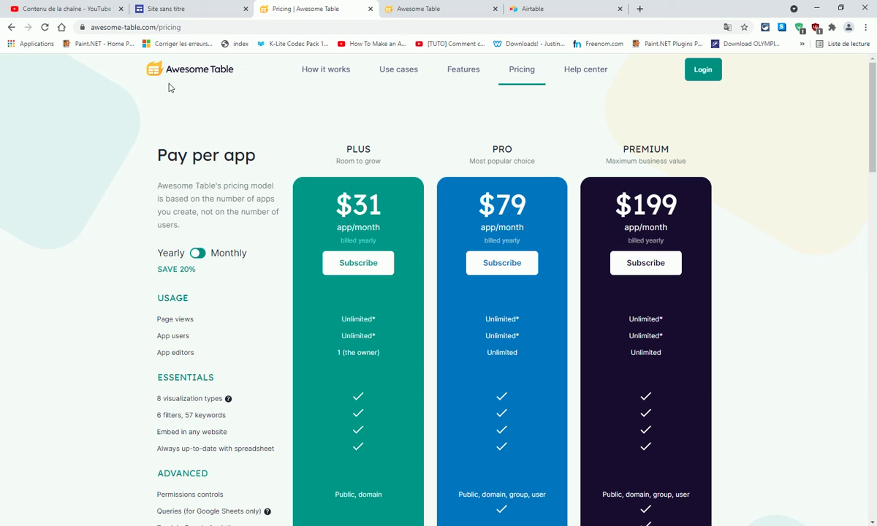
Open the Google Workspace Marketplace from the Google apps list in a new browser tab.
{"action": "left_click", "coordinate": [638, 9]}
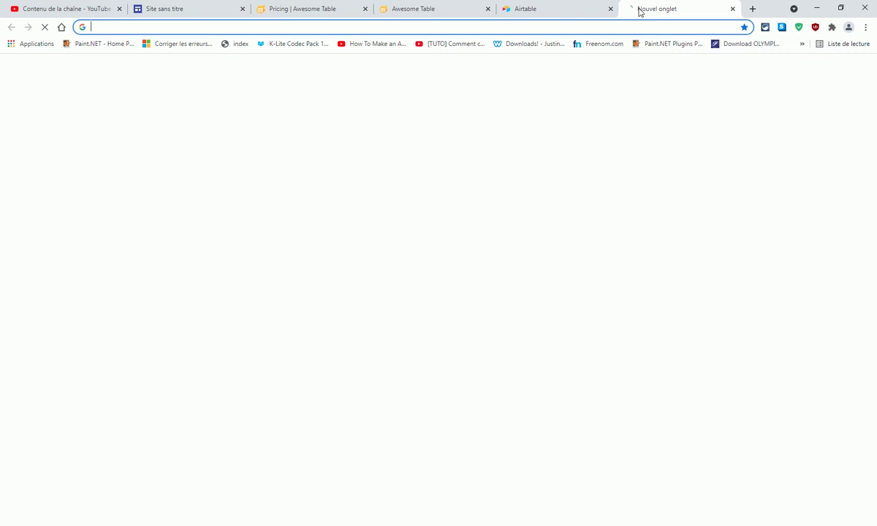
{"action": "left_click", "coordinate": [833, 74]}
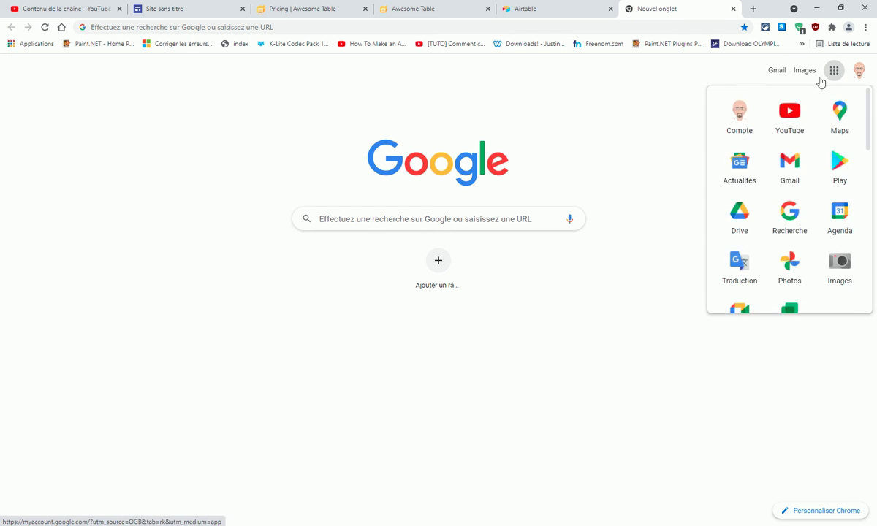
{"action": "scroll", "coordinate": [793, 155], "scroll_direction": "down", "scroll_amount": 8}
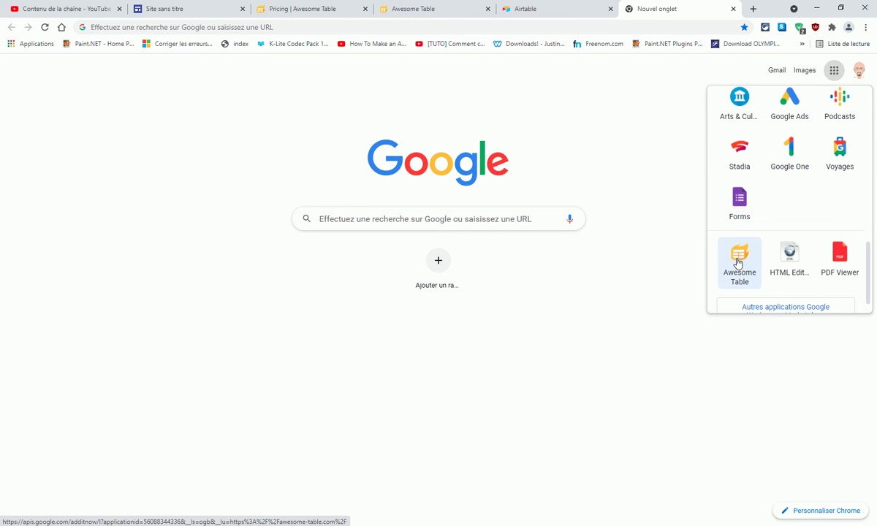
{"action": "scroll", "coordinate": [737, 263], "scroll_direction": "down", "scroll_amount": 1}
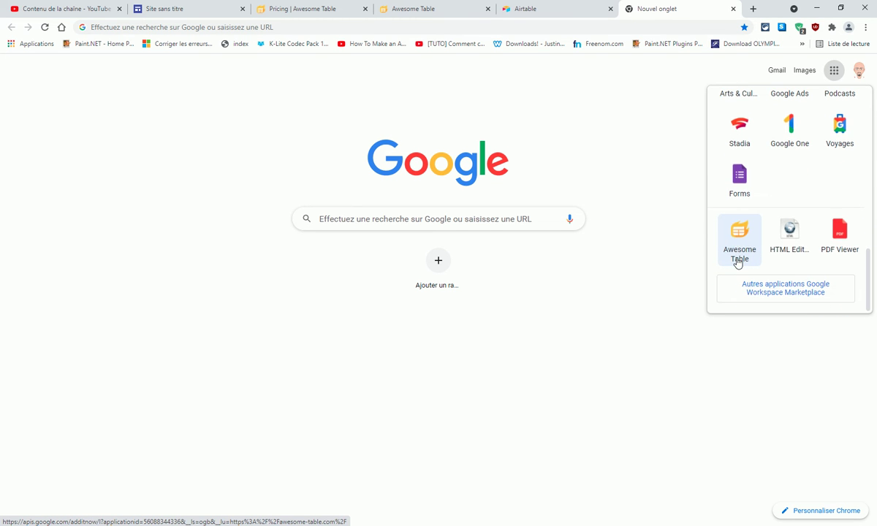
{"action": "left_click", "coordinate": [781, 296]}
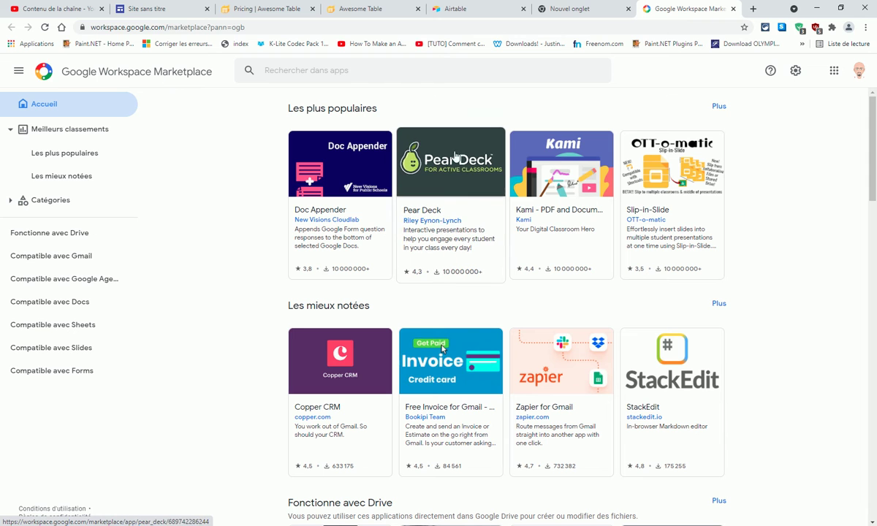
Look at the Airtable workspace page alongside the Awesome Table pricing page.
{"action": "left_click", "coordinate": [269, 9]}
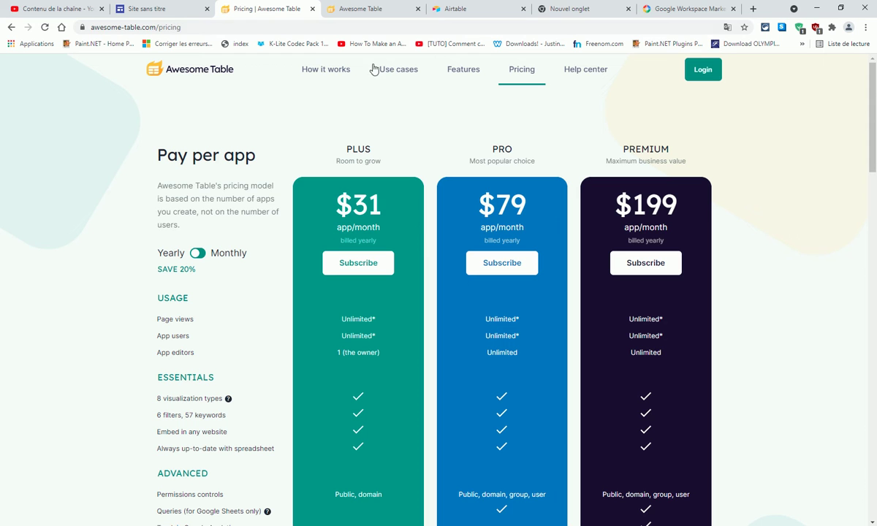
{"action": "left_click", "coordinate": [447, 18]}
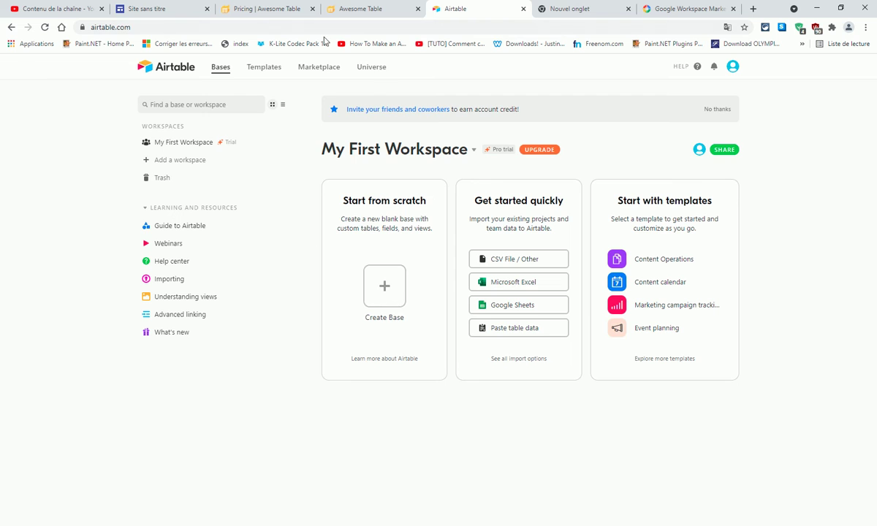
{"action": "left_click", "coordinate": [268, 13]}
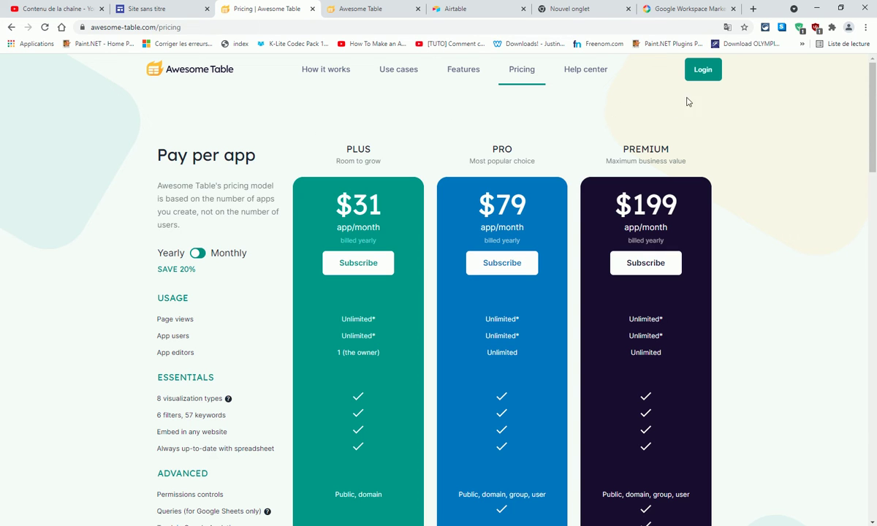
Open the full template gallery in the Awesome Table app and browse the available app templates.
{"action": "left_click", "coordinate": [360, 9]}
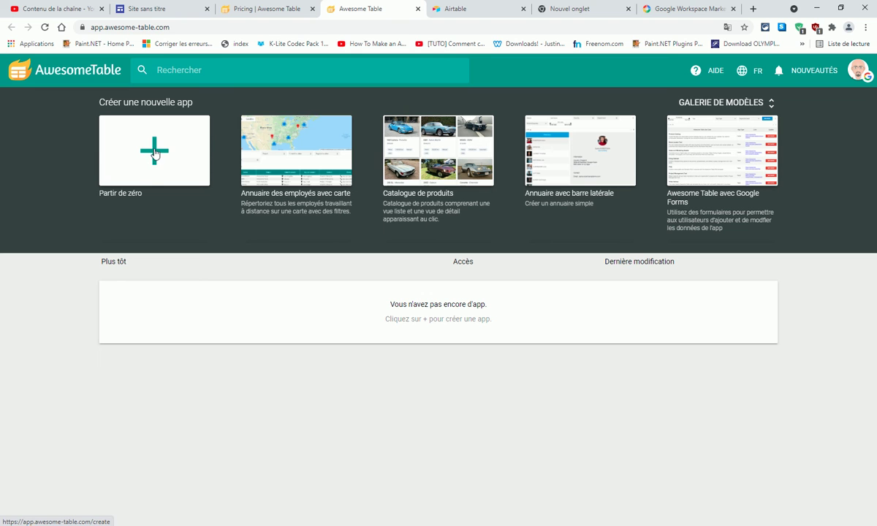
{"action": "left_click", "coordinate": [773, 106]}
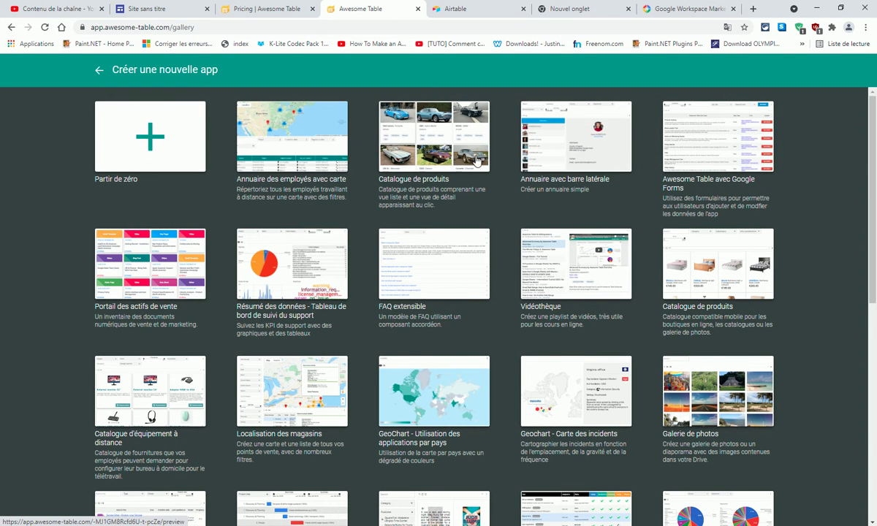
{"action": "scroll", "coordinate": [213, 292], "scroll_direction": "down", "scroll_amount": 2}
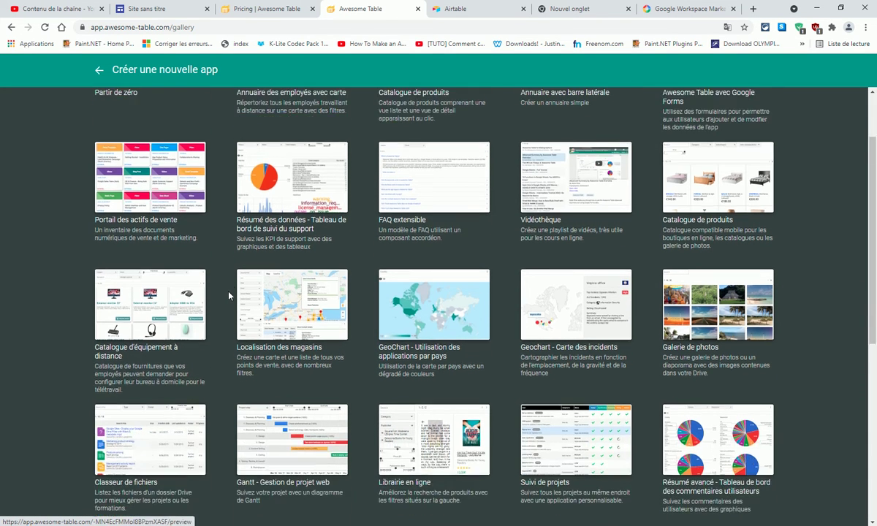
{"action": "scroll", "coordinate": [212, 306], "scroll_direction": "down", "scroll_amount": 3}
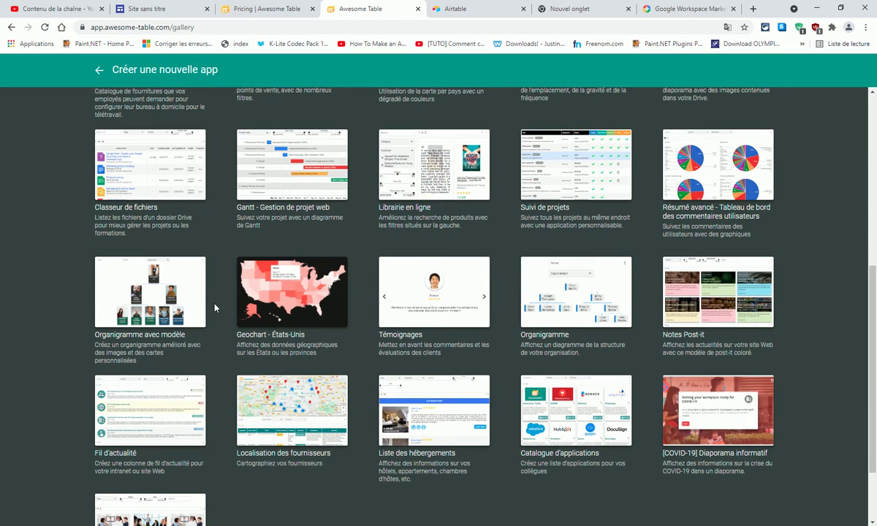
{"action": "scroll", "coordinate": [215, 307], "scroll_direction": "down", "scroll_amount": 2}
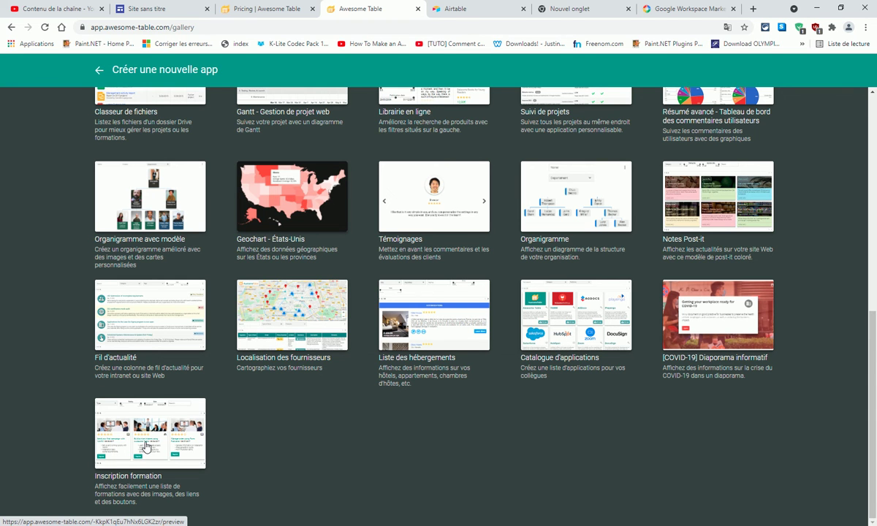
{"action": "scroll", "coordinate": [384, 422], "scroll_direction": "up", "scroll_amount": 3}
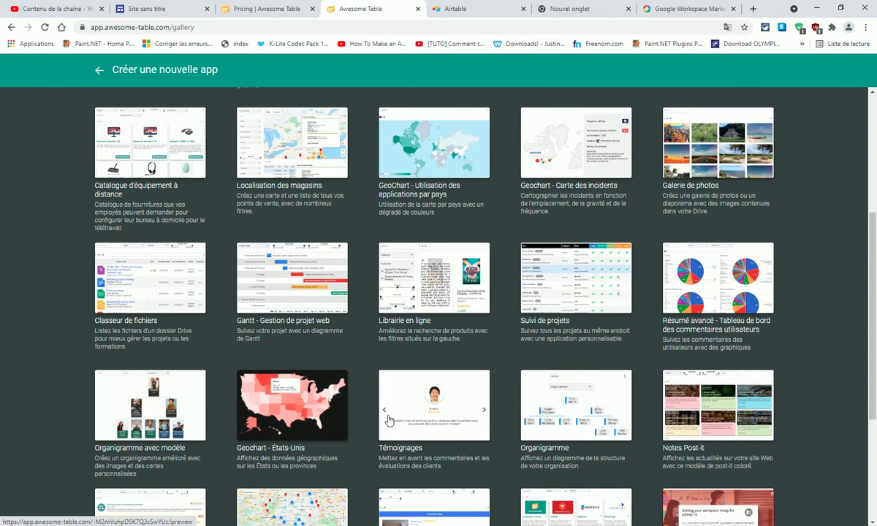
{"action": "scroll", "coordinate": [385, 422], "scroll_direction": "up", "scroll_amount": 2}
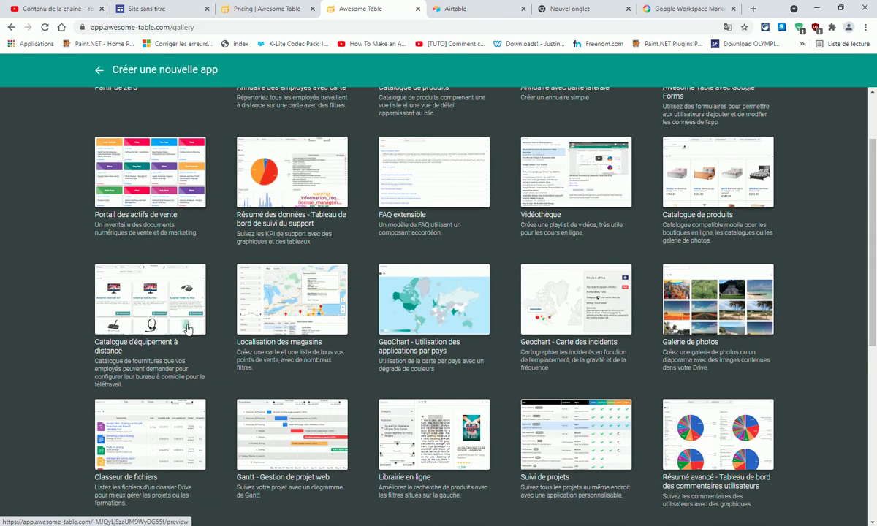
{"action": "scroll", "coordinate": [177, 297], "scroll_direction": "up", "scroll_amount": 2}
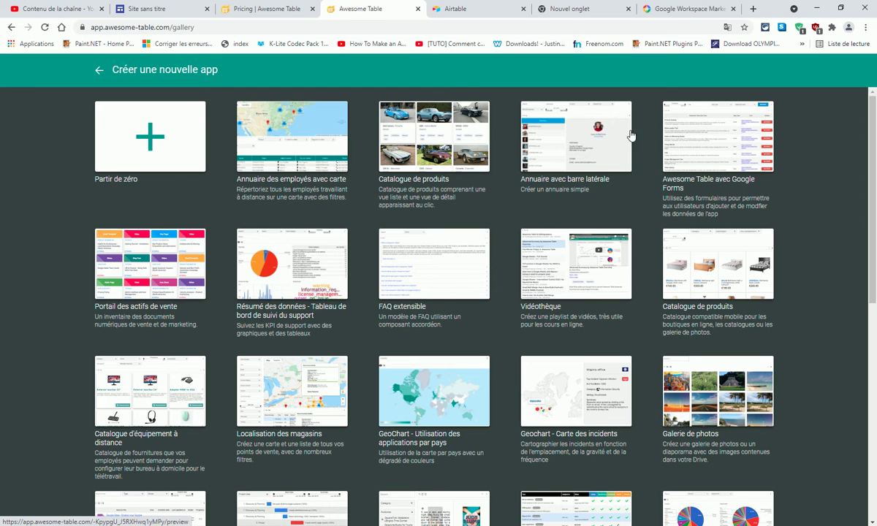
Preview the mobile-compatible "Catalogue de produits" template and look through its first two pages of products.
{"action": "left_click", "coordinate": [671, 261]}
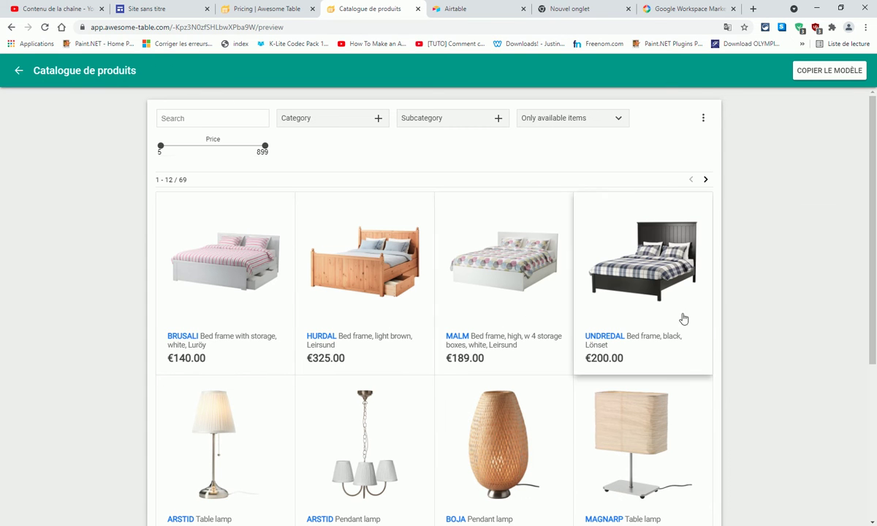
{"action": "scroll", "coordinate": [231, 286], "scroll_direction": "down", "scroll_amount": 4}
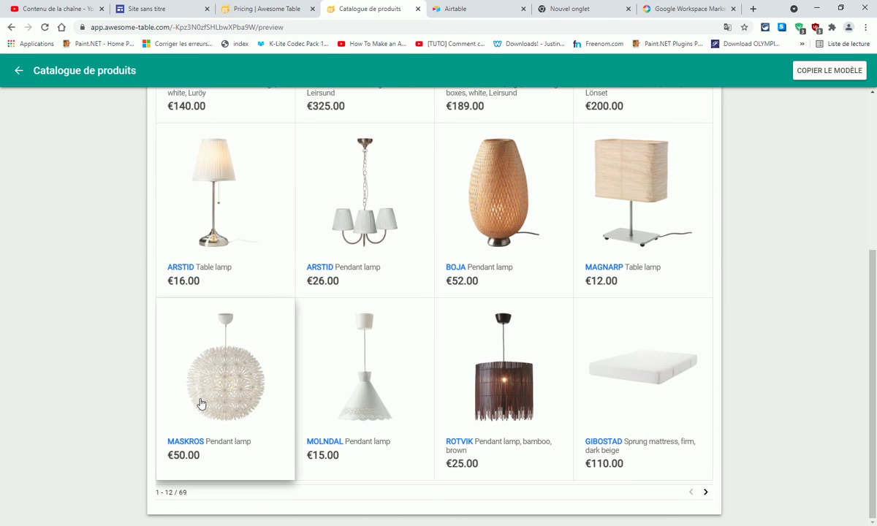
{"action": "left_click", "coordinate": [705, 492]}
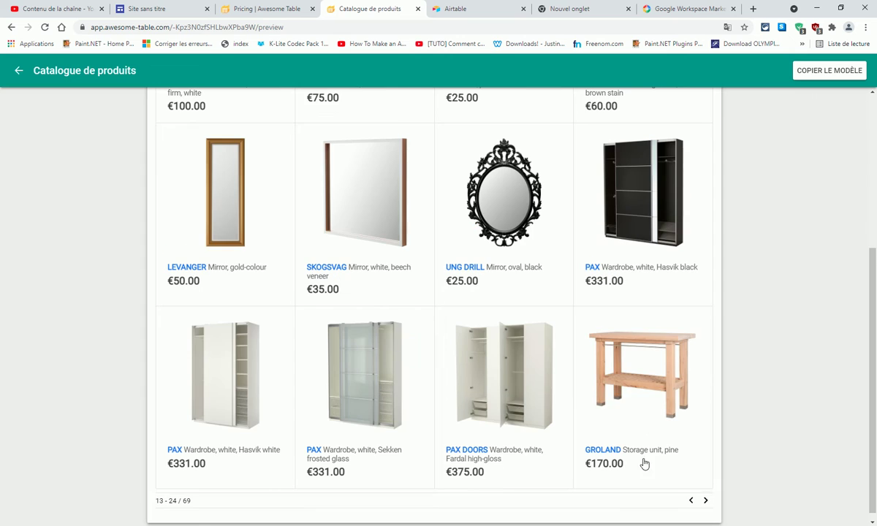
{"action": "scroll", "coordinate": [252, 271], "scroll_direction": "up", "scroll_amount": 4}
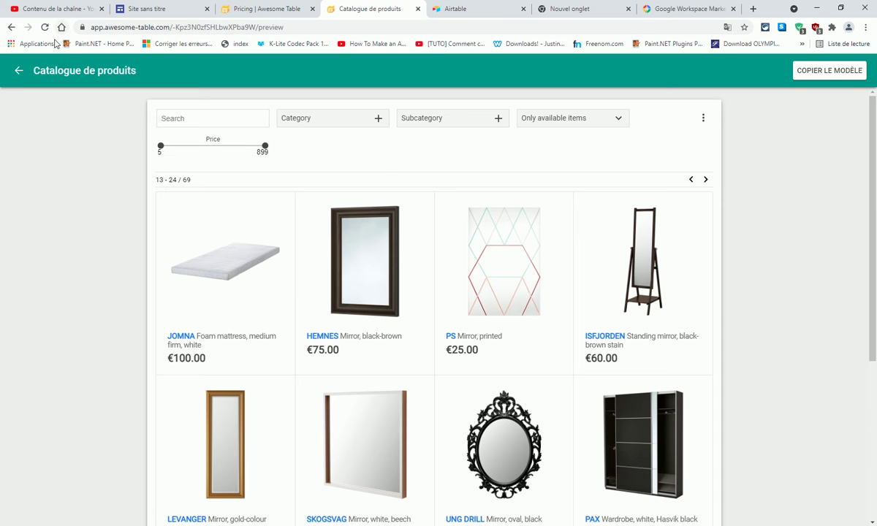
Copy the "Catalogue de produits" template, open the copy and look over its products.
{"action": "left_click", "coordinate": [830, 72]}
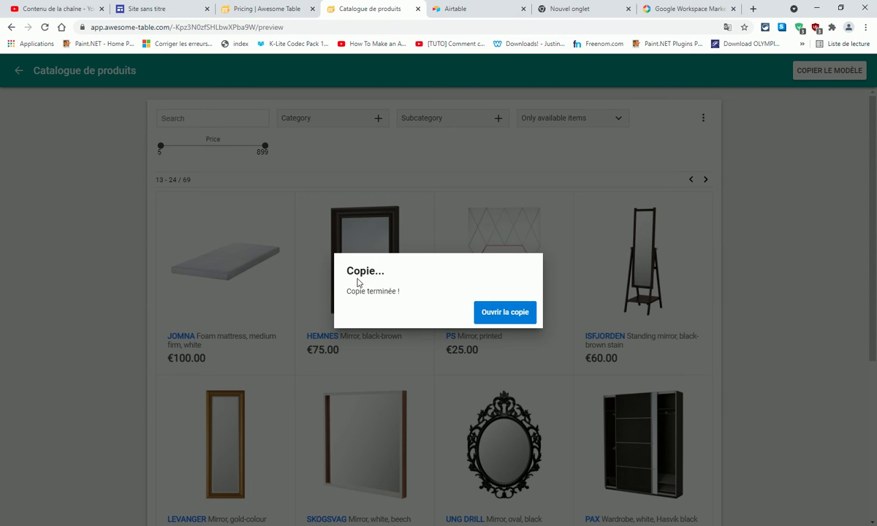
{"action": "left_click", "coordinate": [528, 314]}
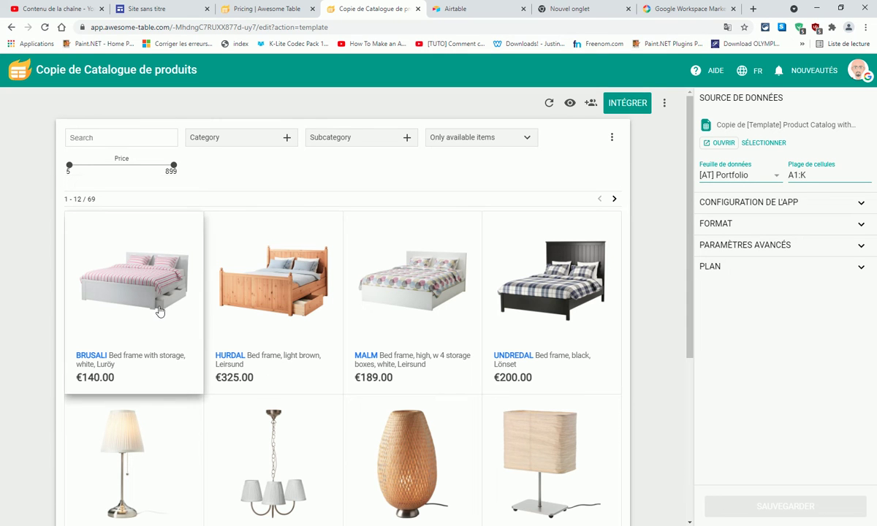
{"action": "scroll", "coordinate": [486, 263], "scroll_direction": "down", "scroll_amount": 2}
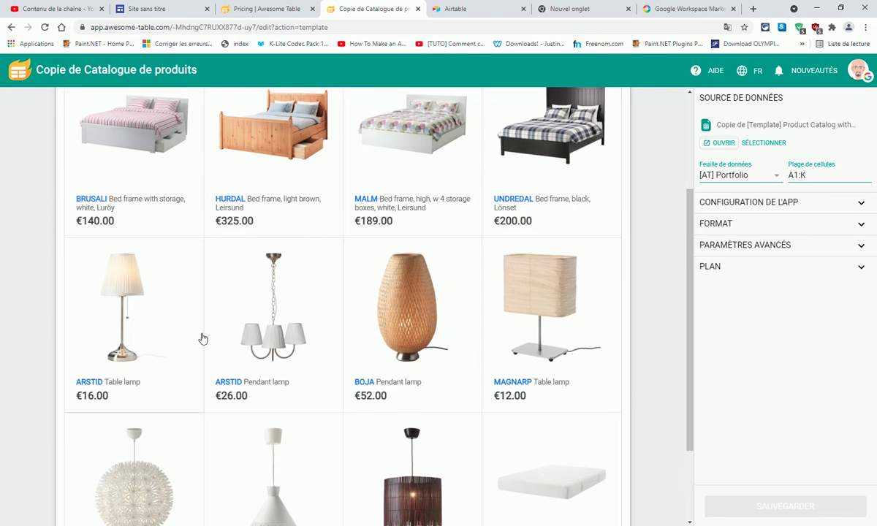
{"action": "scroll", "coordinate": [212, 183], "scroll_direction": "up", "scroll_amount": 2}
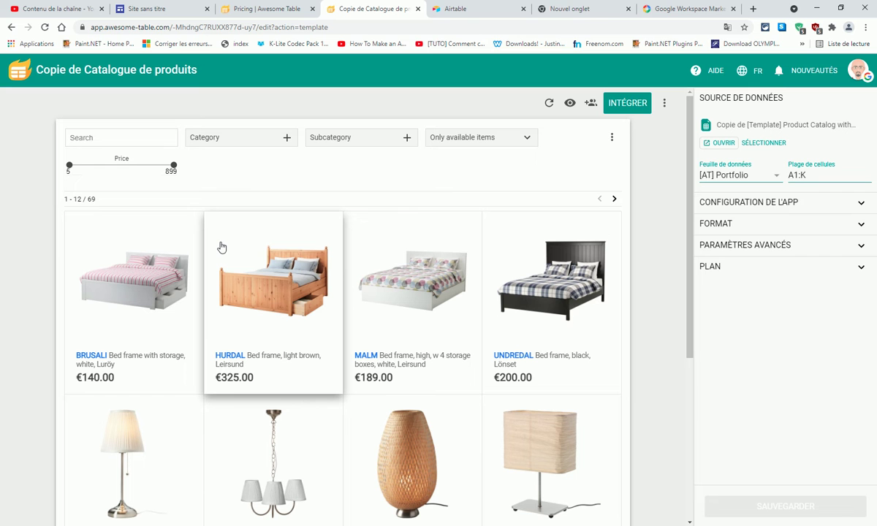
Open the source spreadsheet of the product catalogue copy in Google Sheets.
{"action": "left_click", "coordinate": [721, 145]}
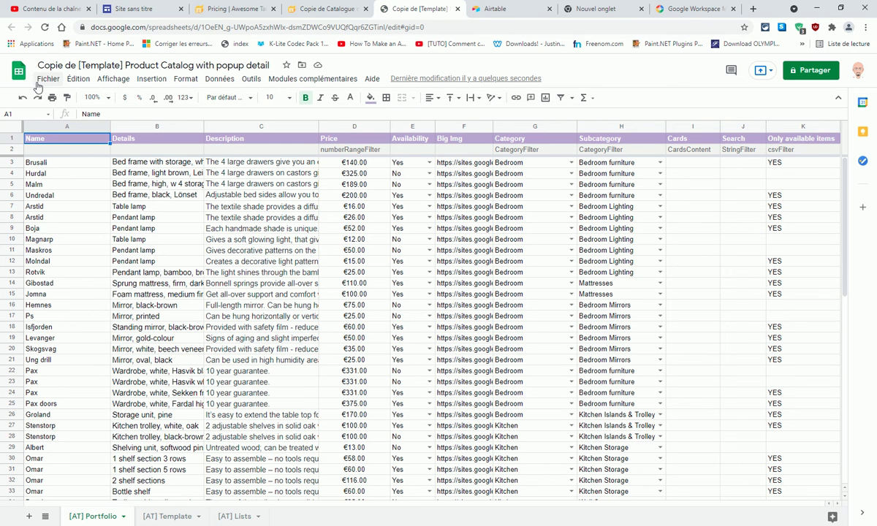
{"action": "left_click", "coordinate": [293, 9]}
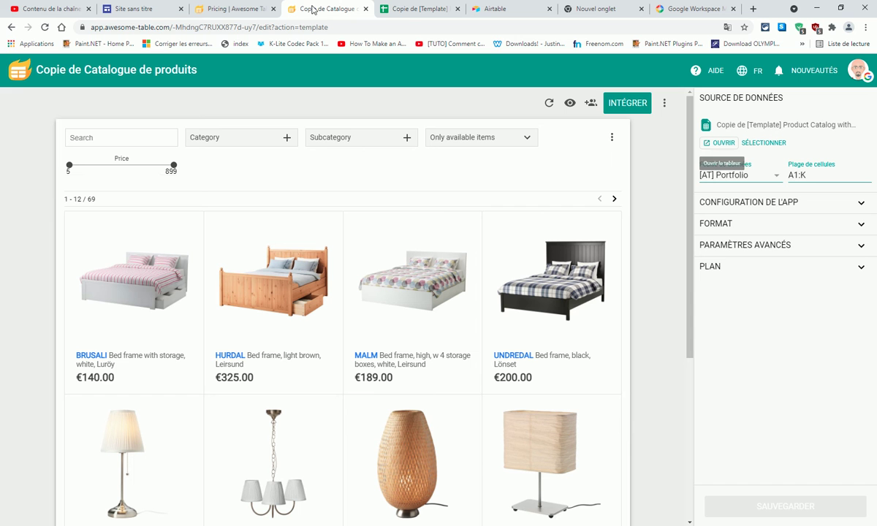
{"action": "left_click", "coordinate": [424, 11]}
Close the Airtable, new-tab and Google Workspace Marketplace browser tabs.
{"action": "left_click", "coordinate": [549, 9]}
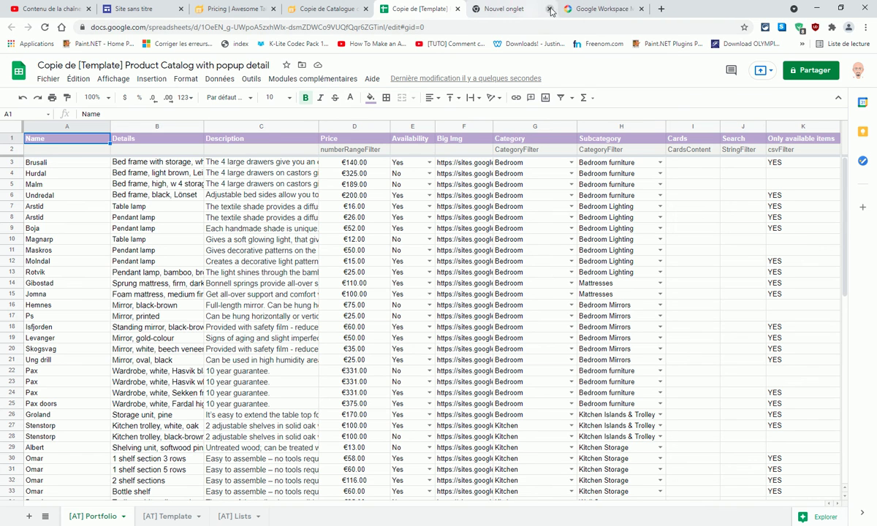
{"action": "left_click", "coordinate": [550, 8]}
{"action": "left_click", "coordinate": [549, 9]}
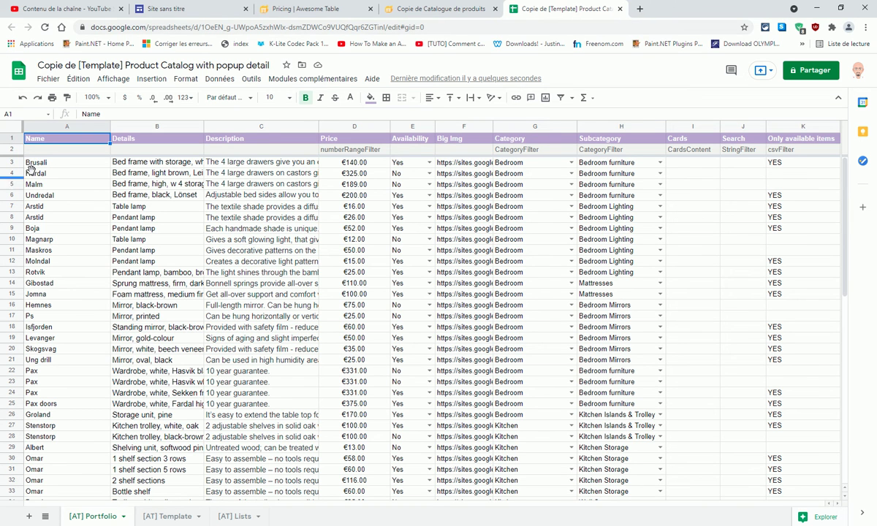
Set the Brusali price to 290 in the spreadsheet and return to the catalogue copy in Awesome Table.
{"action": "double_click", "coordinate": [358, 162]}
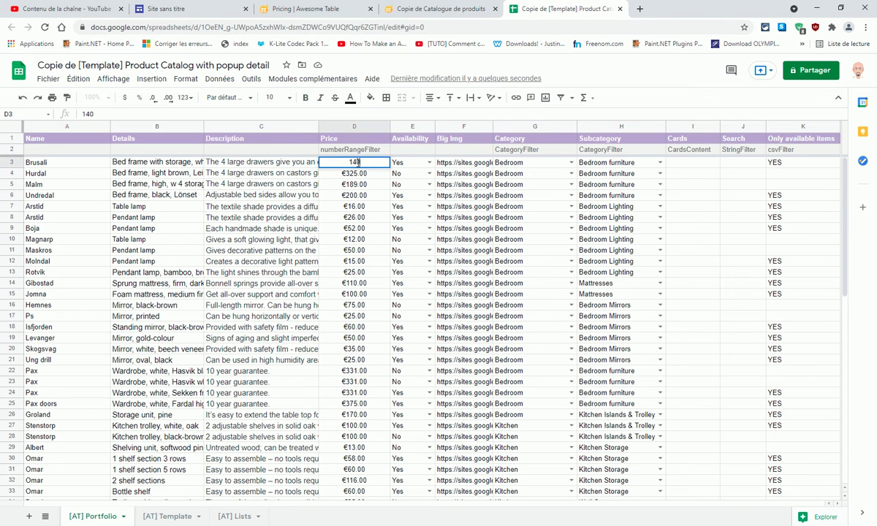
{"action": "left_click_drag", "start_coordinate": [350, 162], "coordinate": [335, 159]}
{"action": "type", "text": "290"}
{"action": "left_click", "coordinate": [375, 231]}
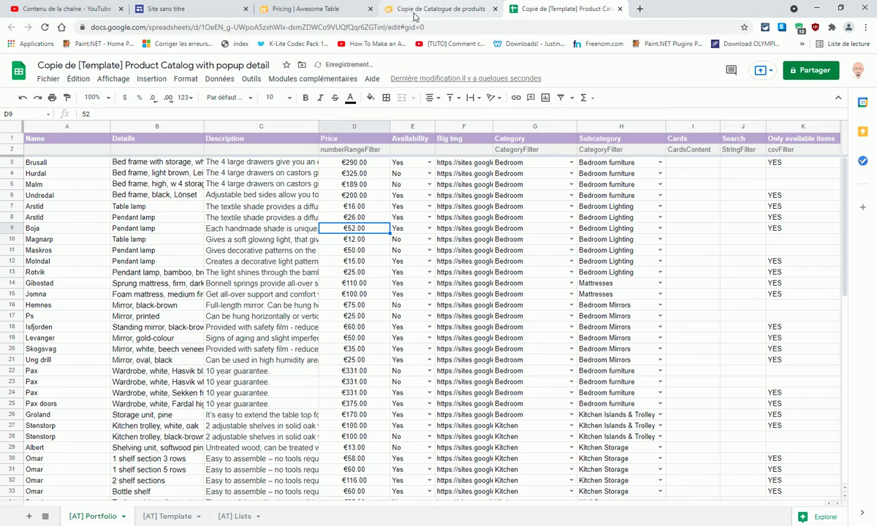
{"action": "left_click", "coordinate": [413, 10]}
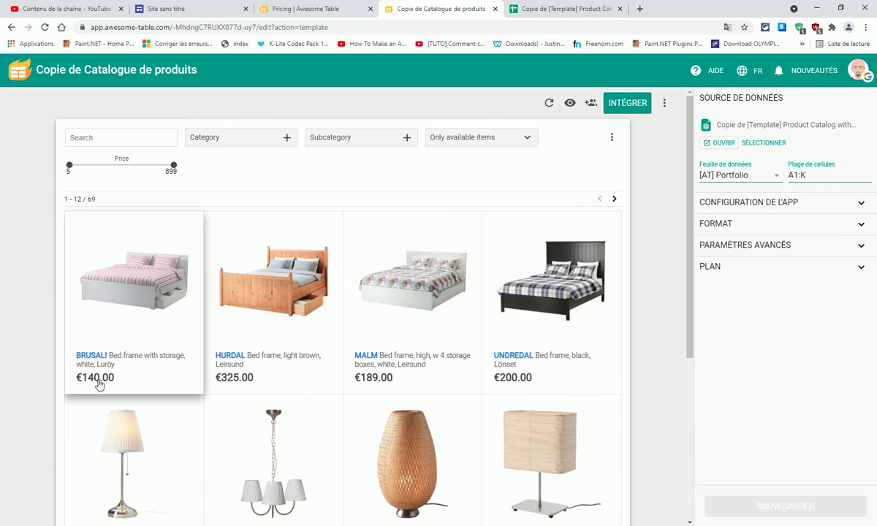
Reload the catalogue copy to check the Brusali price and view the category choices for Brusali in the spreadsheet.
{"action": "left_click", "coordinate": [45, 27]}
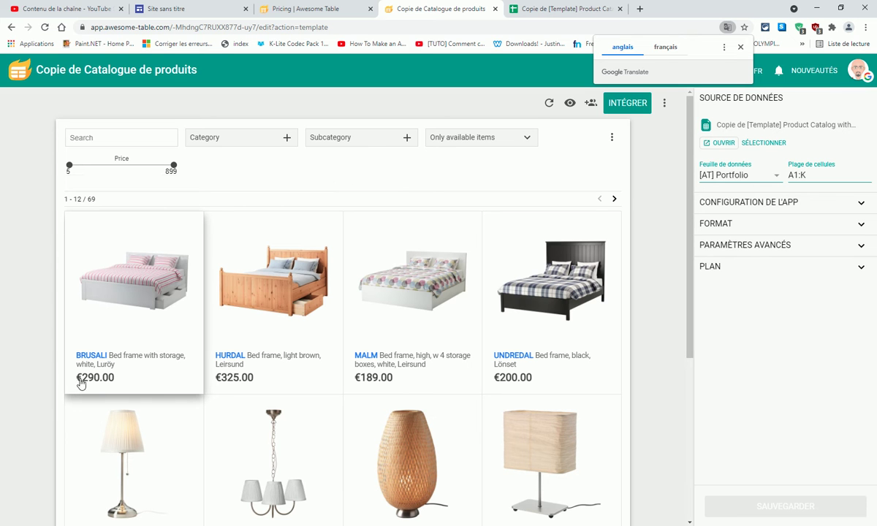
{"action": "left_click", "coordinate": [597, 5]}
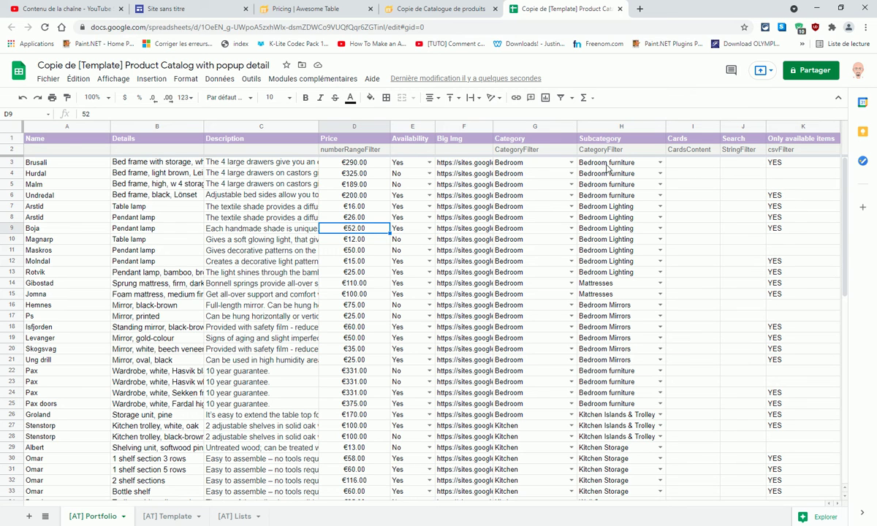
{"action": "left_click", "coordinate": [531, 163]}
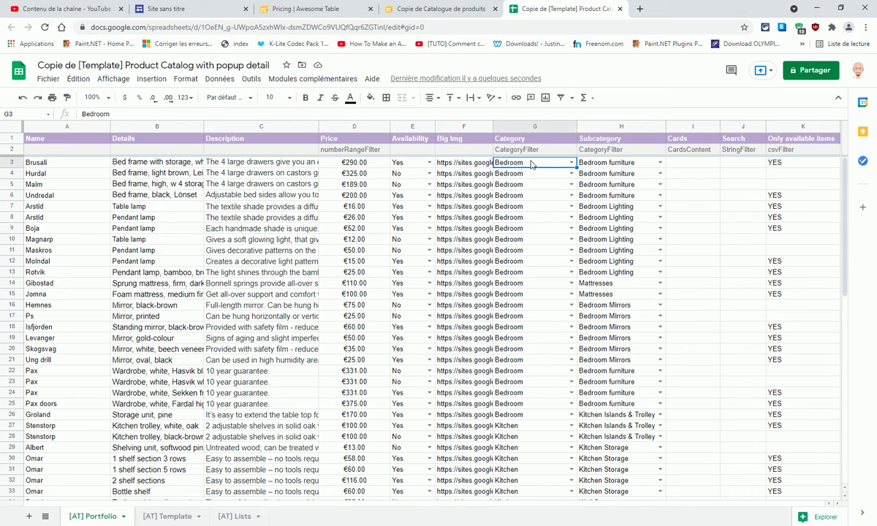
{"action": "left_click", "coordinate": [571, 162]}
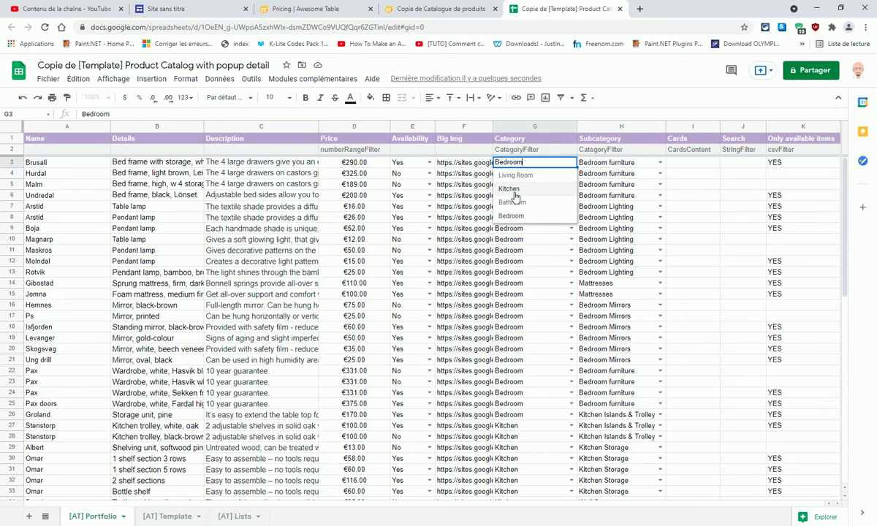
Open the Brusali image URL from the Big Img column in a new tab and return to the catalogue copy.
{"action": "left_click", "coordinate": [461, 167]}
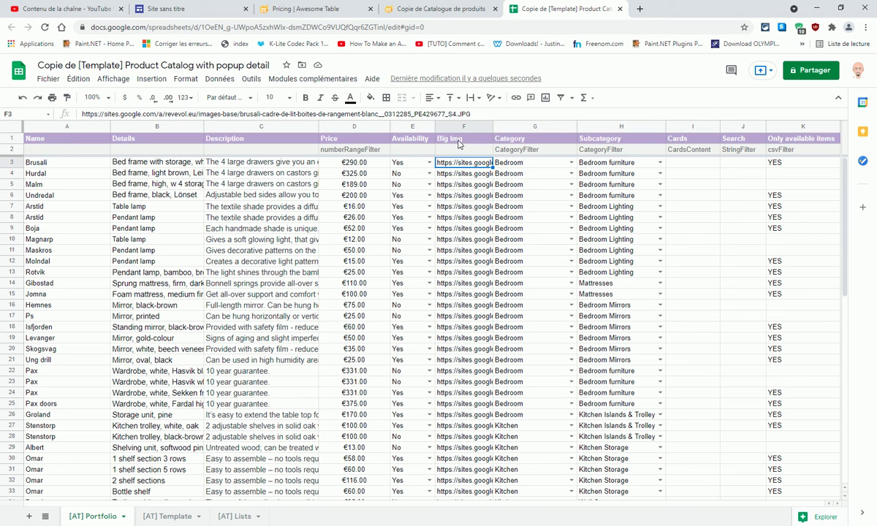
{"action": "double_click", "coordinate": [450, 168]}
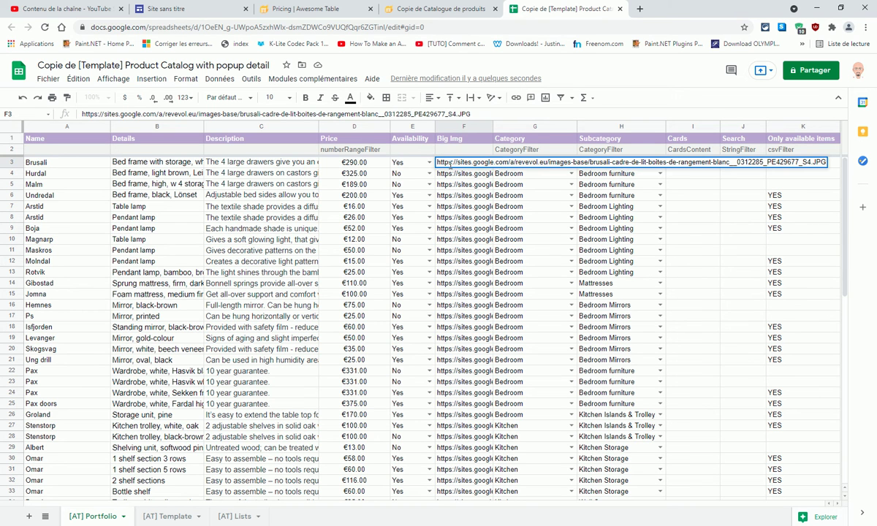
{"action": "left_click_drag", "start_coordinate": [827, 162], "coordinate": [432, 166]}
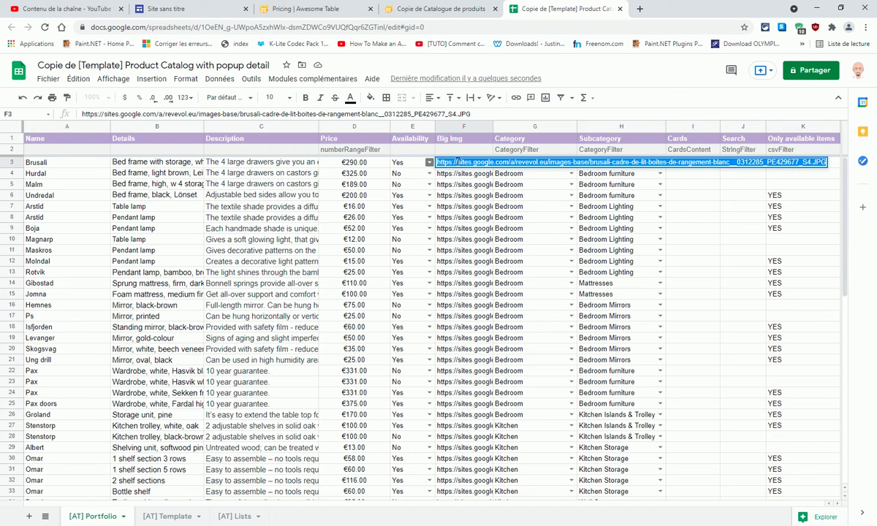
{"action": "right_click", "coordinate": [430, 152]}
{"action": "left_click", "coordinate": [494, 237]}
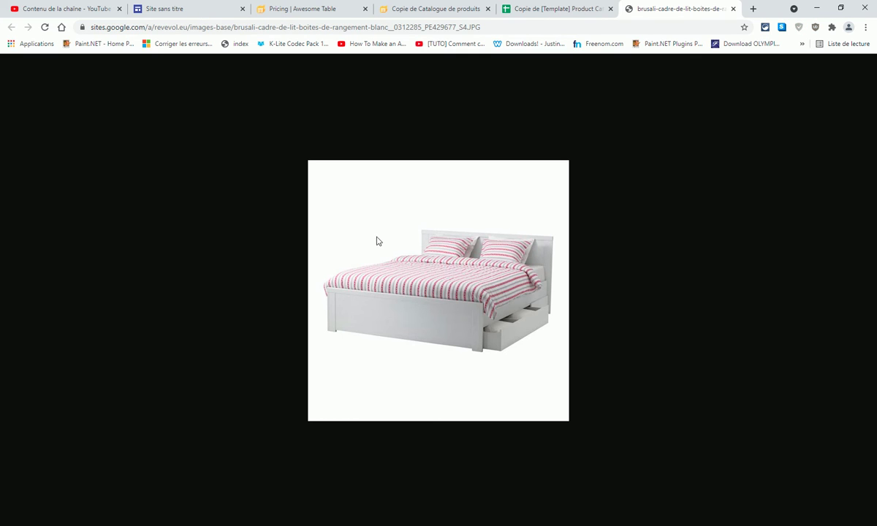
{"action": "left_click", "coordinate": [534, 8]}
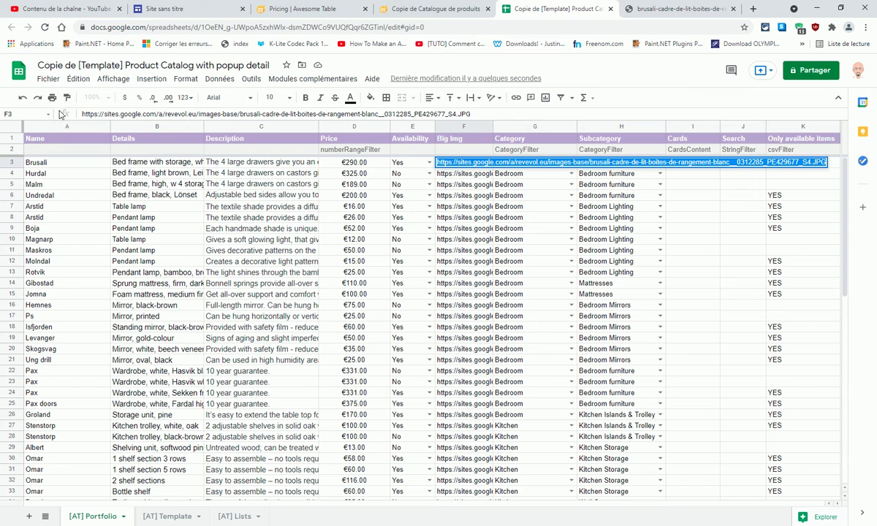
{"action": "left_click", "coordinate": [398, 8]}
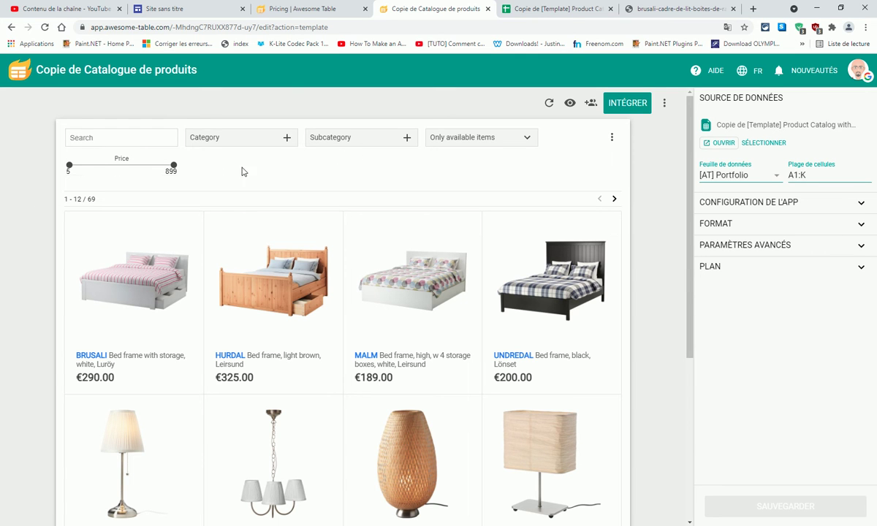
Rename the Category column header to "Categorie" in the spreadsheet and reload the catalogue copy to check its filter label.
{"action": "left_click", "coordinate": [554, 9]}
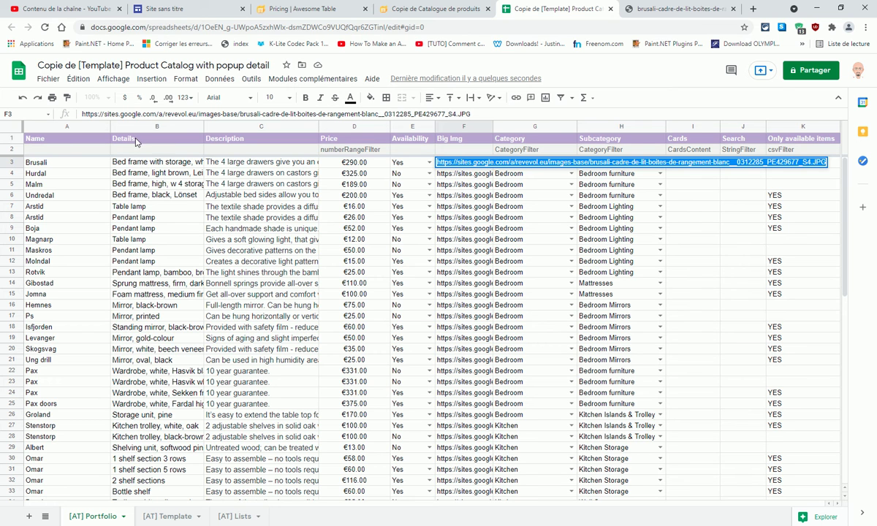
{"action": "left_click", "coordinate": [521, 141]}
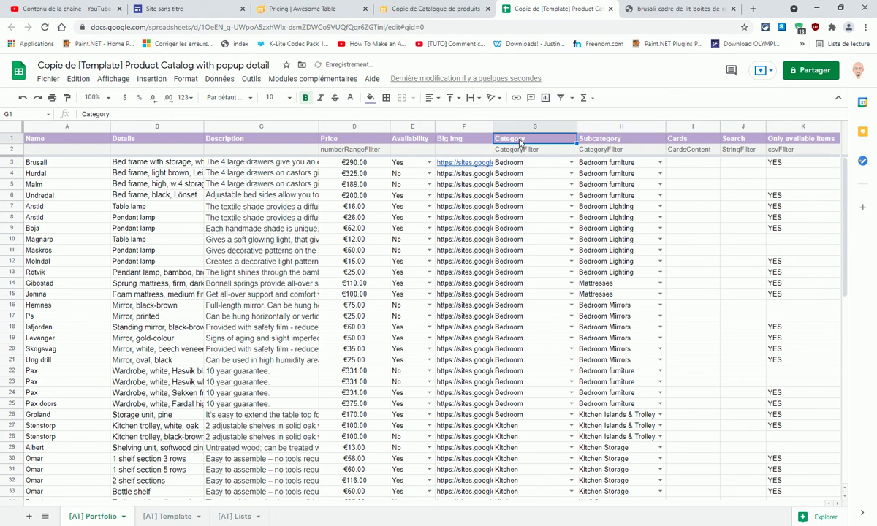
{"action": "double_click", "coordinate": [529, 139]}
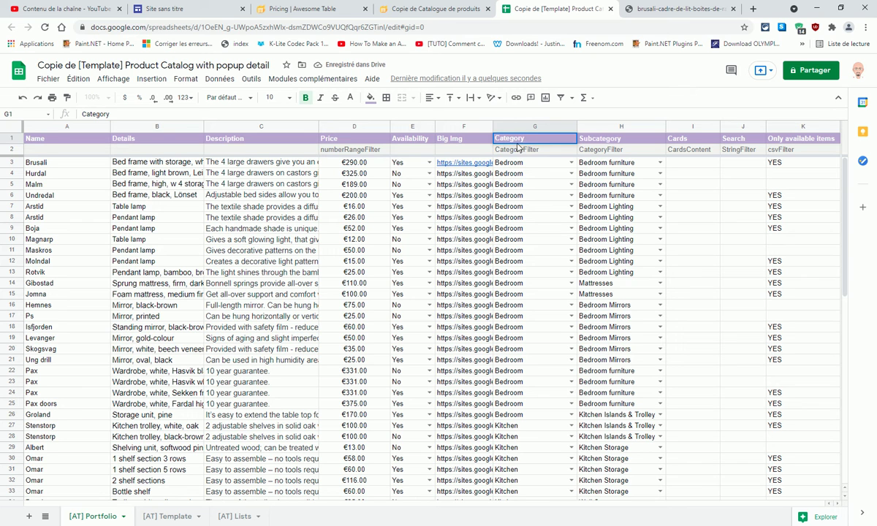
{"action": "left_click_drag", "start_coordinate": [522, 139], "coordinate": [491, 133]}
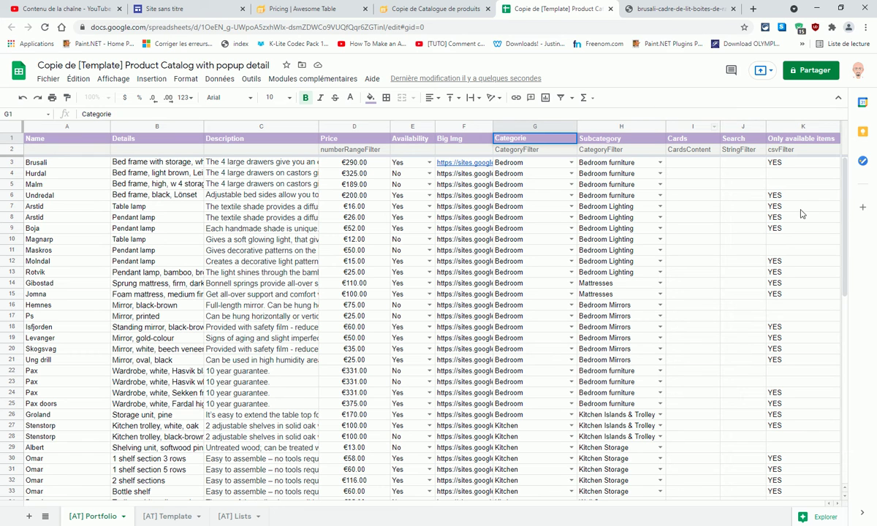
{"action": "left_click", "coordinate": [812, 294]}
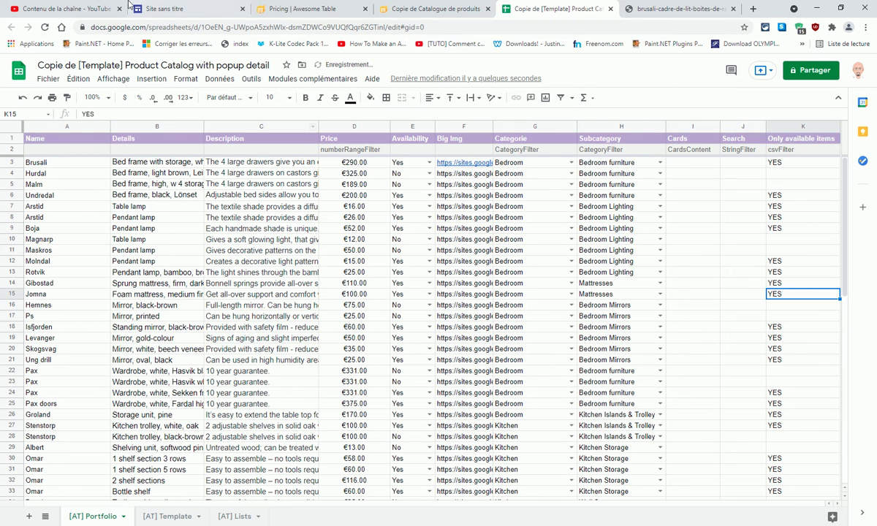
{"action": "left_click", "coordinate": [431, 9]}
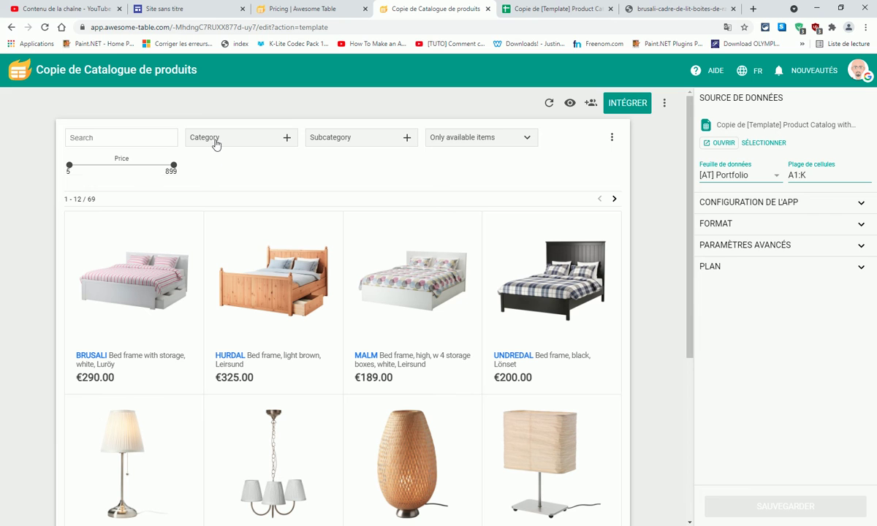
{"action": "left_click", "coordinate": [45, 27]}
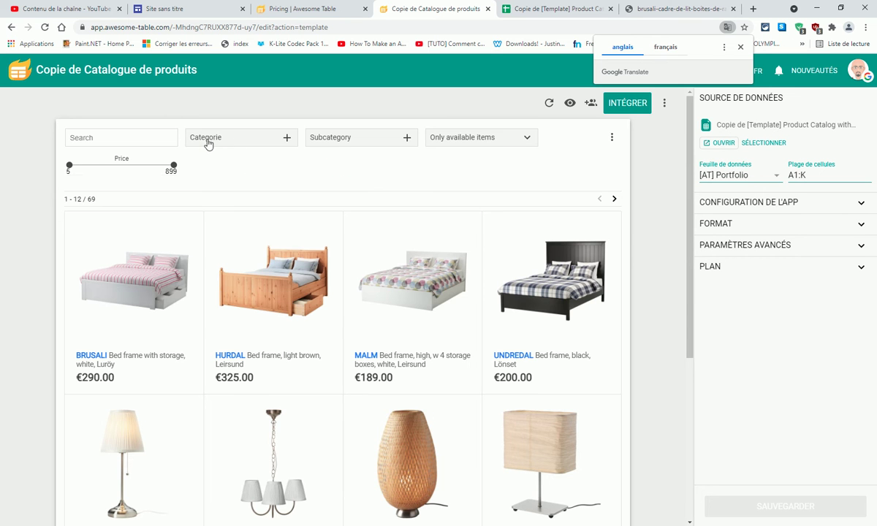
{"action": "left_click", "coordinate": [84, 138]}
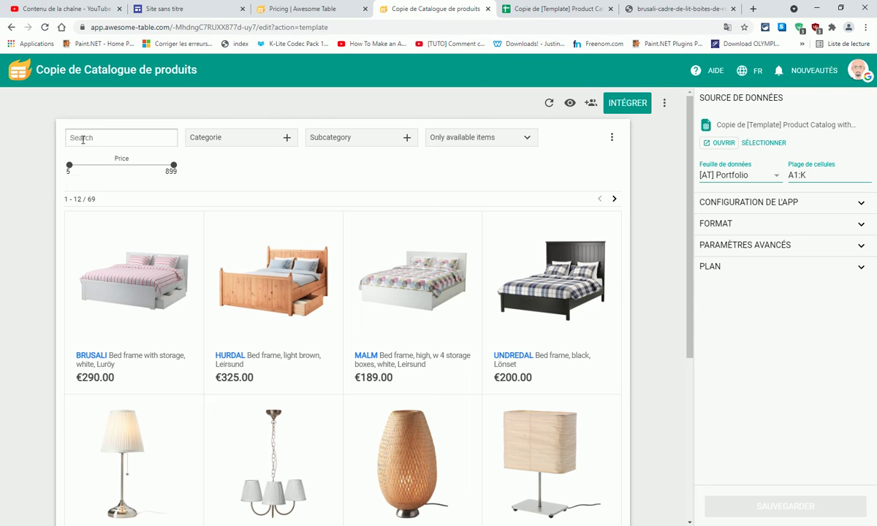
Replace the Search column header with "Recherche" in the spreadsheet and reload the catalogue copy.
{"action": "left_click", "coordinate": [555, 8]}
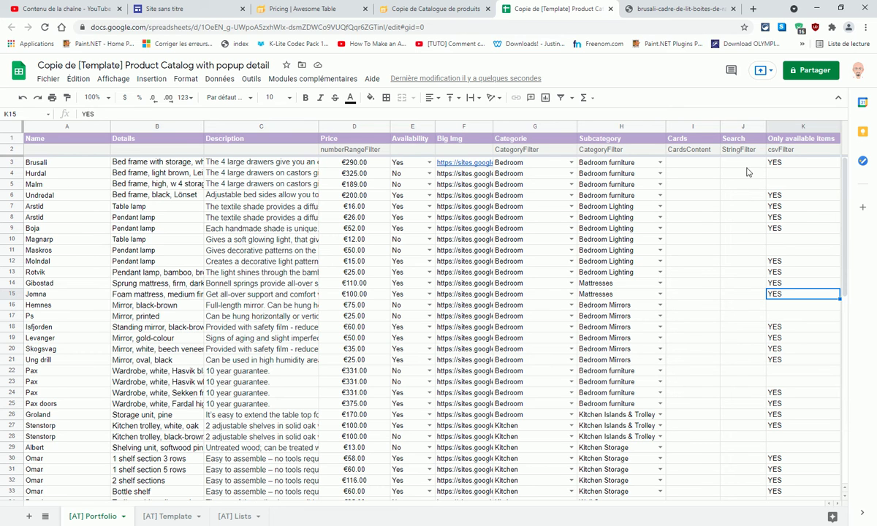
{"action": "left_click", "coordinate": [734, 140]}
{"action": "left_click_drag", "start_coordinate": [751, 137], "coordinate": [719, 141]}
{"action": "type", "text": "Reche"}
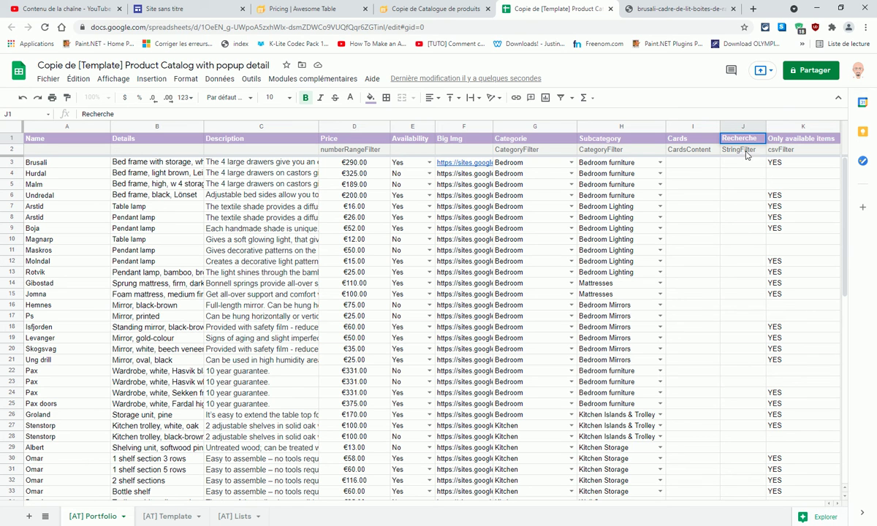
{"action": "left_click", "coordinate": [431, 9]}
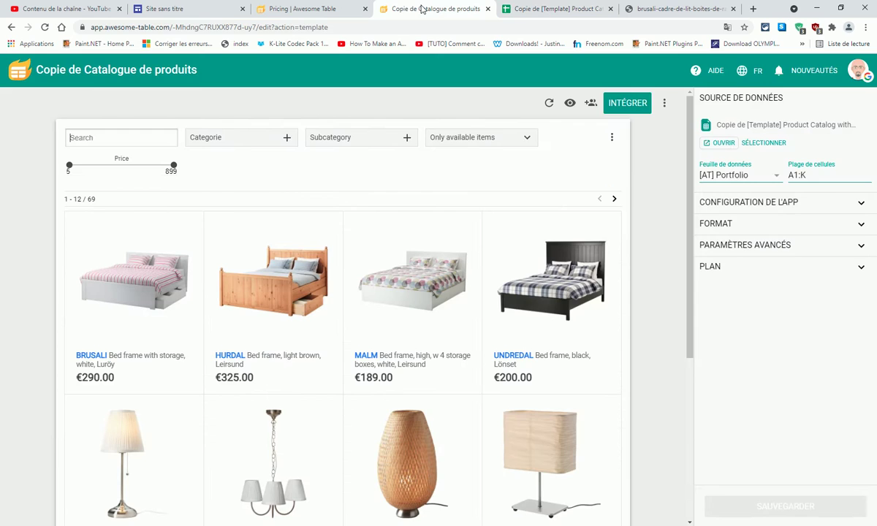
{"action": "left_click", "coordinate": [45, 27]}
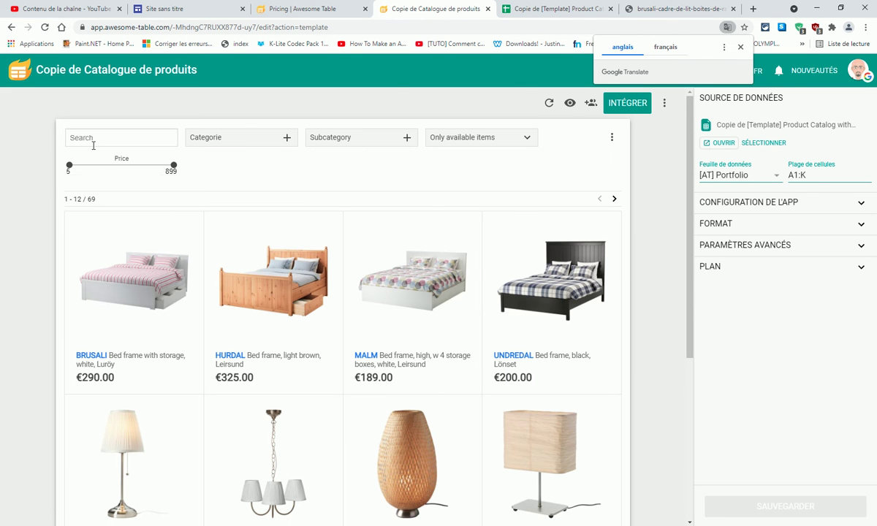
Look over the product rows and headers in the spreadsheet and return to the catalogue copy.
{"action": "left_click", "coordinate": [544, 6]}
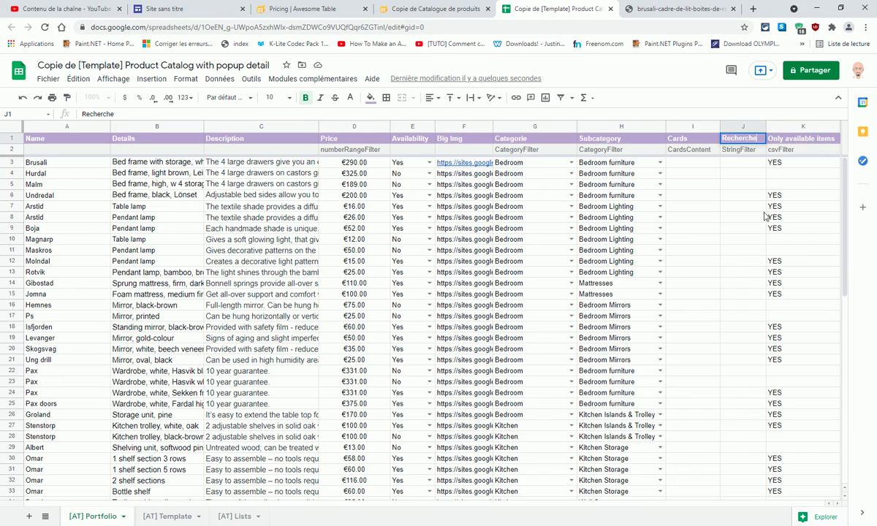
{"action": "left_click_drag", "start_coordinate": [846, 190], "coordinate": [854, 171]}
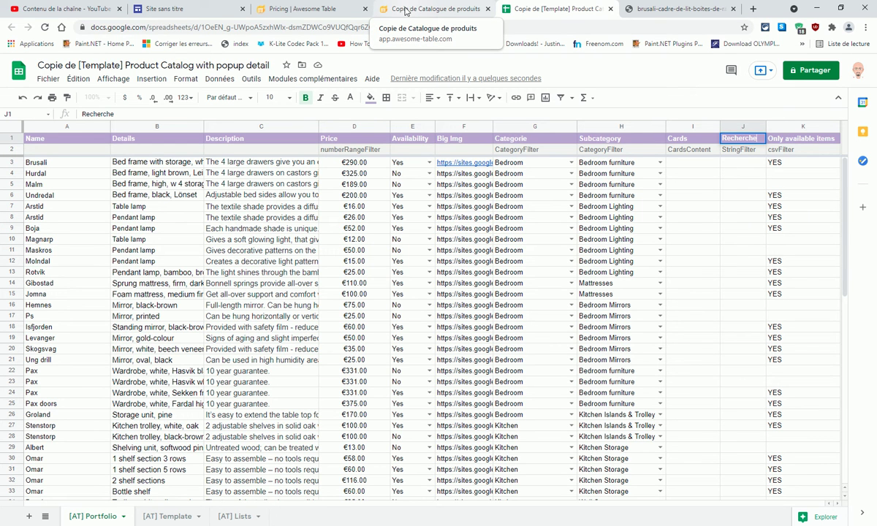
{"action": "left_click", "coordinate": [406, 14]}
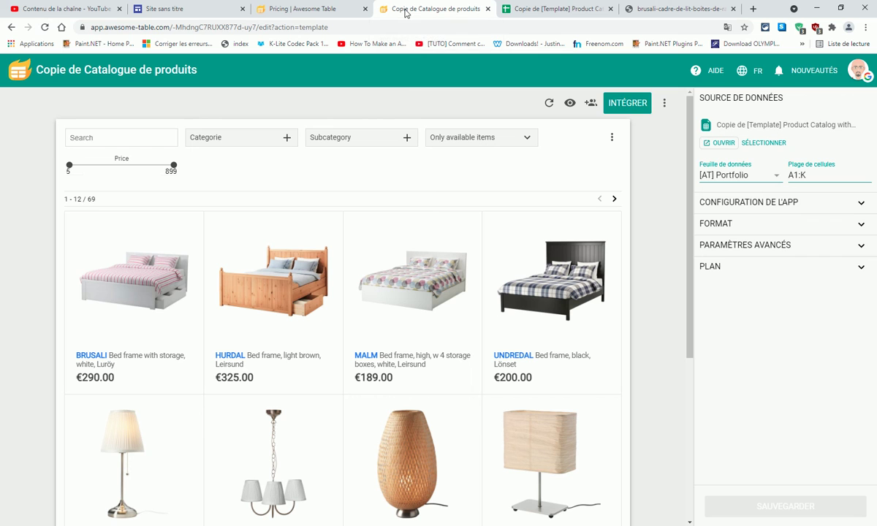
Open the embedding options of the catalogue copy and copy its direct link.
{"action": "left_click", "coordinate": [627, 106]}
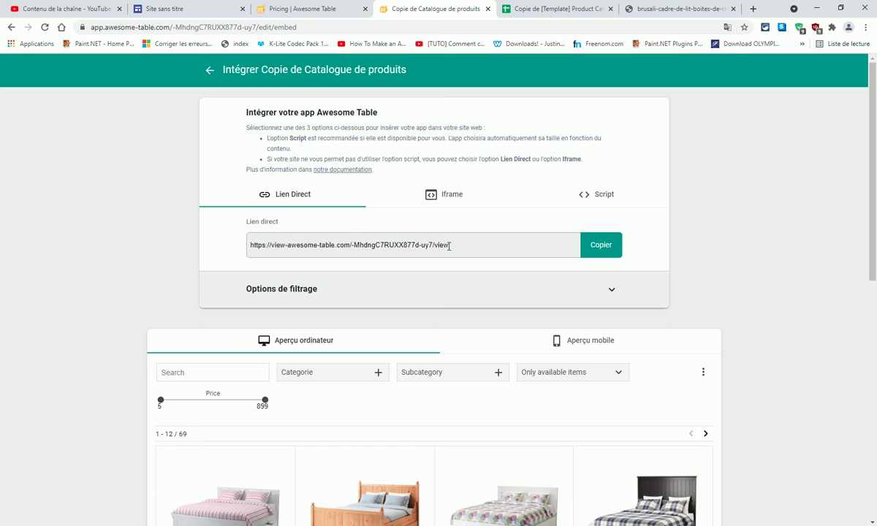
{"action": "left_click_drag", "start_coordinate": [455, 246], "coordinate": [233, 250]}
{"action": "right_click", "coordinate": [300, 247]}
{"action": "left_click", "coordinate": [345, 255]}
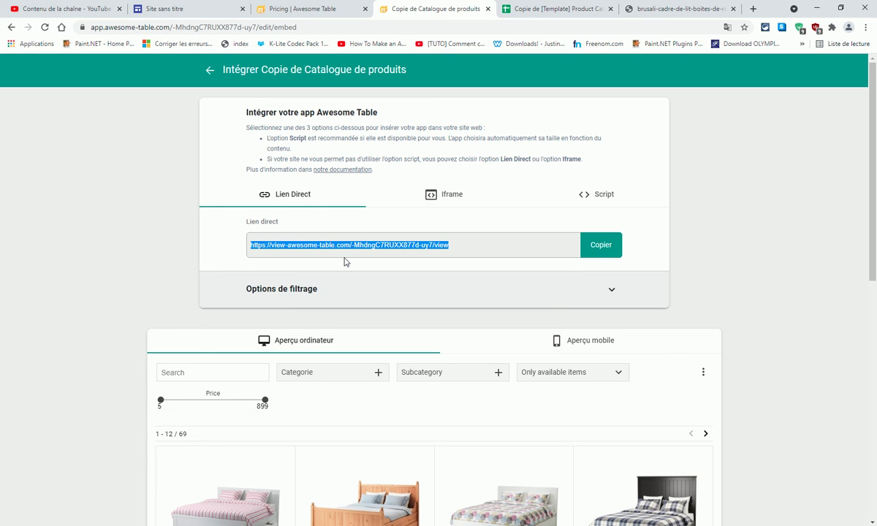
{"action": "left_click", "coordinate": [602, 253]}
Switch to the untitled Google Sites page and delete the task board content below the "Projets Intranet" header.
{"action": "left_click", "coordinate": [168, 10]}
{"action": "scroll", "coordinate": [369, 305], "scroll_direction": "down", "scroll_amount": 3}
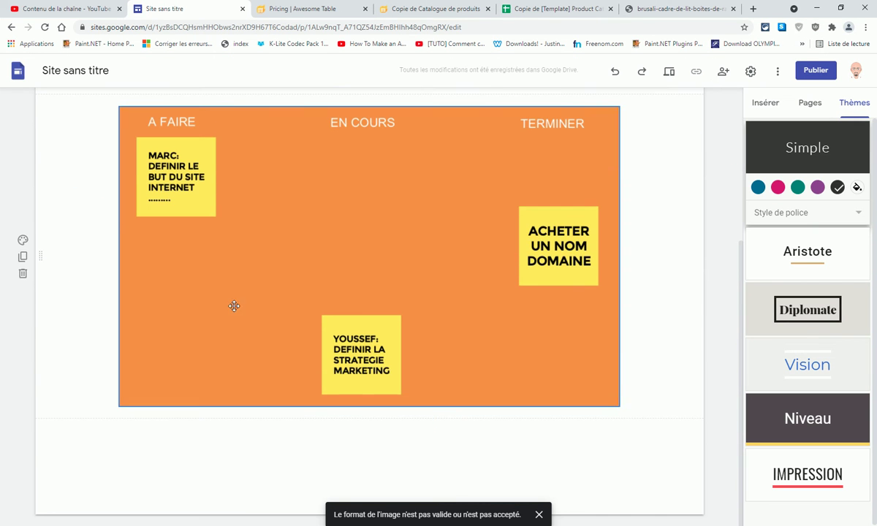
{"action": "left_click", "coordinate": [24, 273]}
{"action": "left_click", "coordinate": [24, 319]}
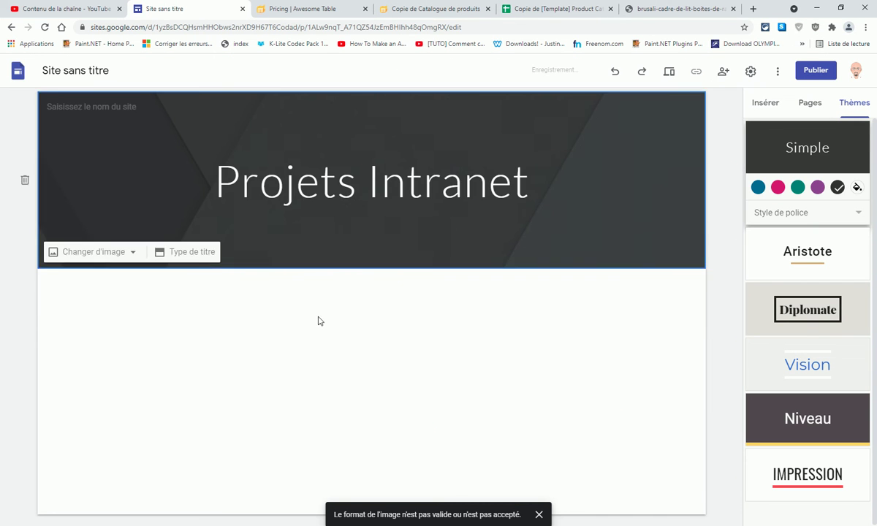
Embed the product catalogue below the page header from the copied Awesome Table URL and look over the inserted products.
{"action": "double_click", "coordinate": [380, 323]}
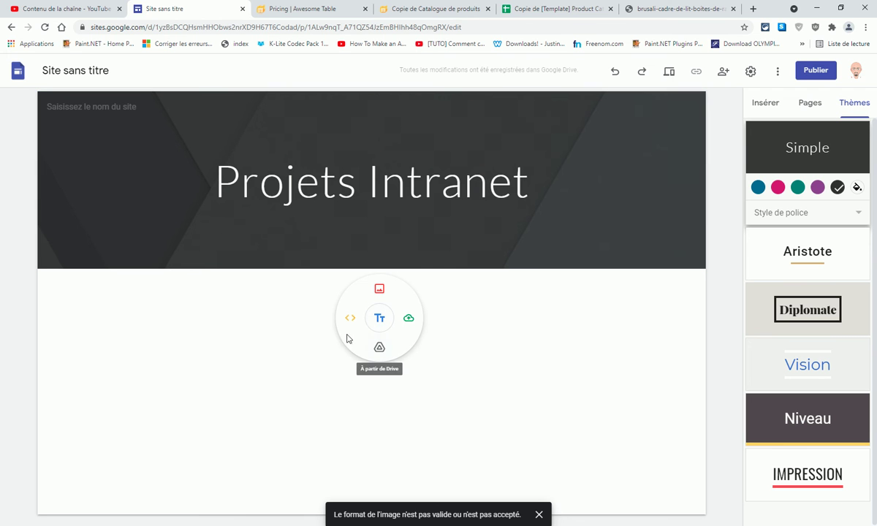
{"action": "left_click", "coordinate": [350, 323]}
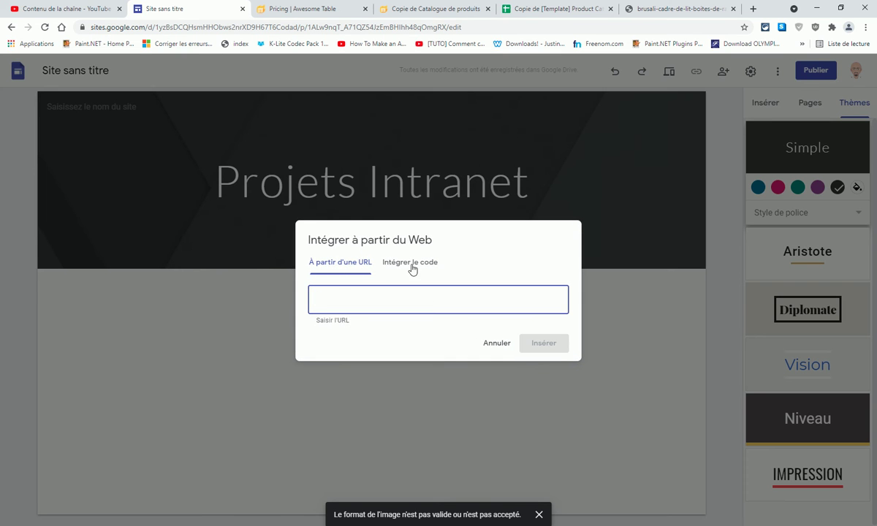
{"action": "right_click", "coordinate": [343, 295]}
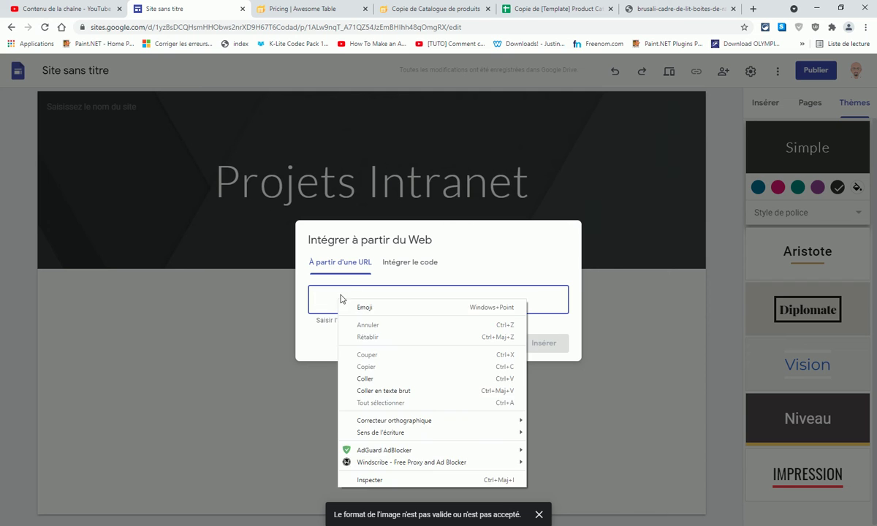
{"action": "left_click", "coordinate": [369, 380]}
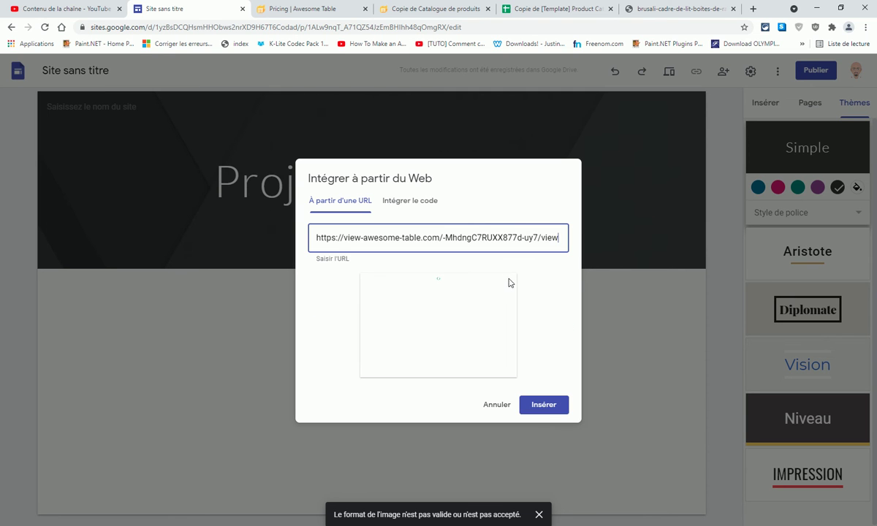
{"action": "left_click", "coordinate": [545, 406]}
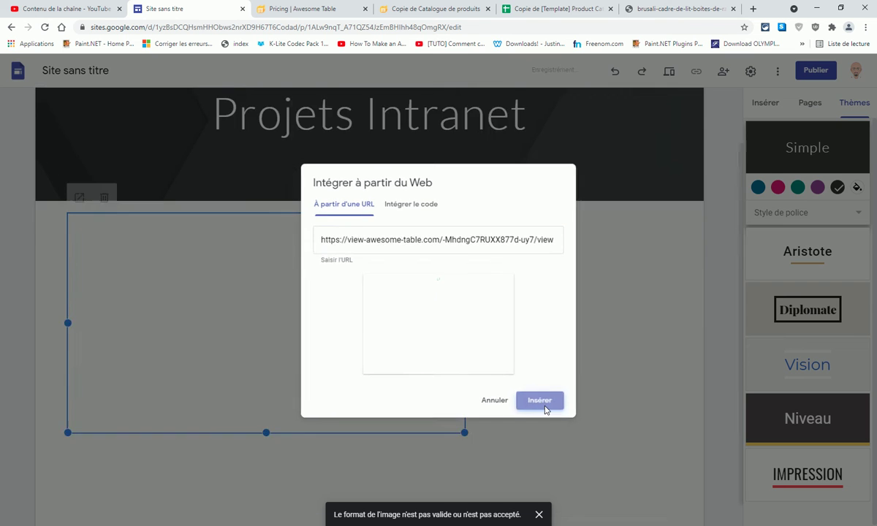
{"action": "scroll", "coordinate": [409, 306], "scroll_direction": "down", "scroll_amount": 4}
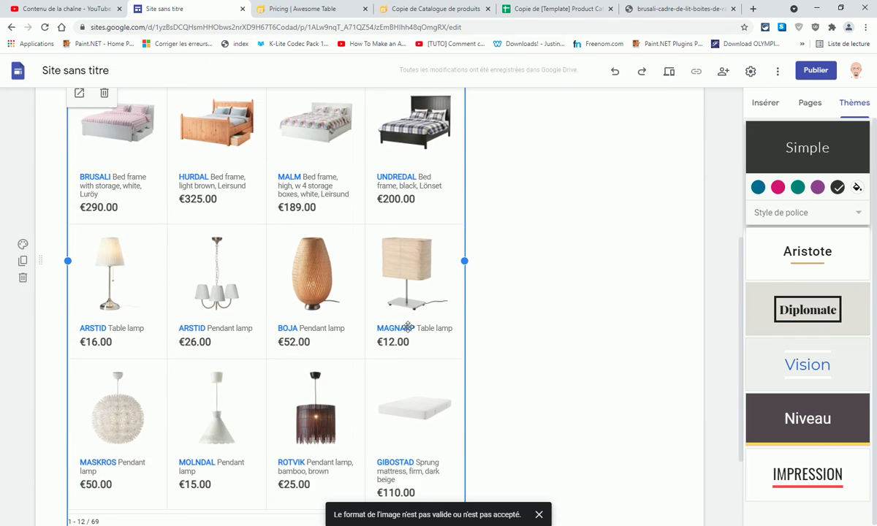
Widen the embedded product catalogue to the full content width of the page and look over the enlarged products.
{"action": "left_click_drag", "start_coordinate": [465, 198], "coordinate": [710, 209]}
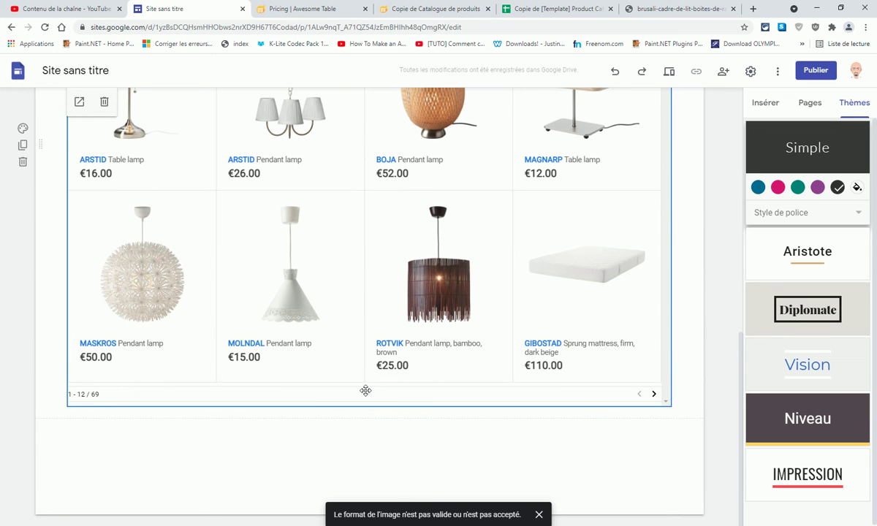
{"action": "scroll", "coordinate": [366, 384], "scroll_direction": "up", "scroll_amount": 2}
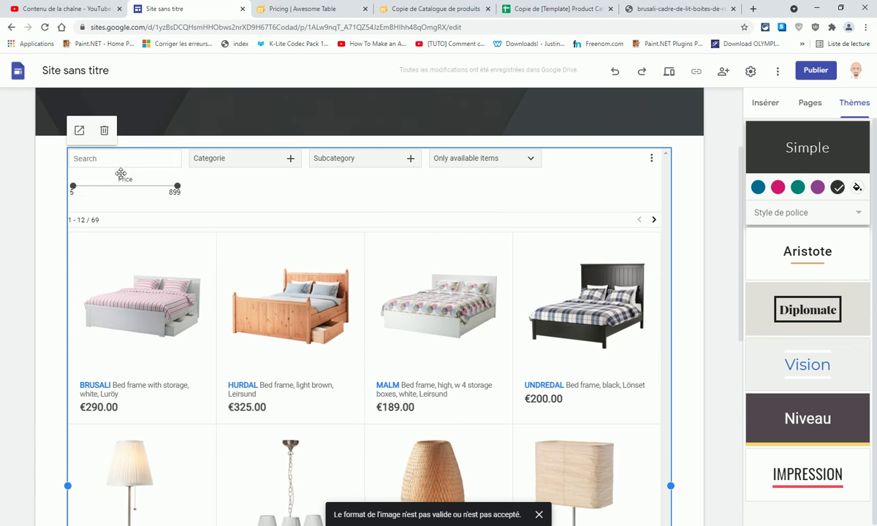
{"action": "mouse_move", "coordinate": [66, 486]}
{"action": "left_mouse_down"}
{"action": "mouse_move", "coordinate": [33, 495]}
{"action": "mouse_move", "coordinate": [67, 486]}
{"action": "left_mouse_up"}
{"action": "scroll", "coordinate": [529, 345], "scroll_direction": "down", "scroll_amount": 3}
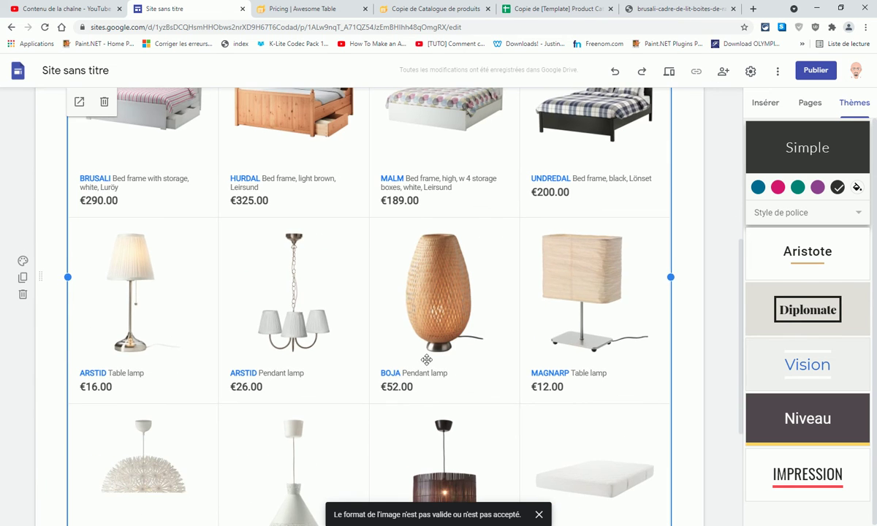
{"action": "scroll", "coordinate": [467, 350], "scroll_direction": "down", "scroll_amount": 2}
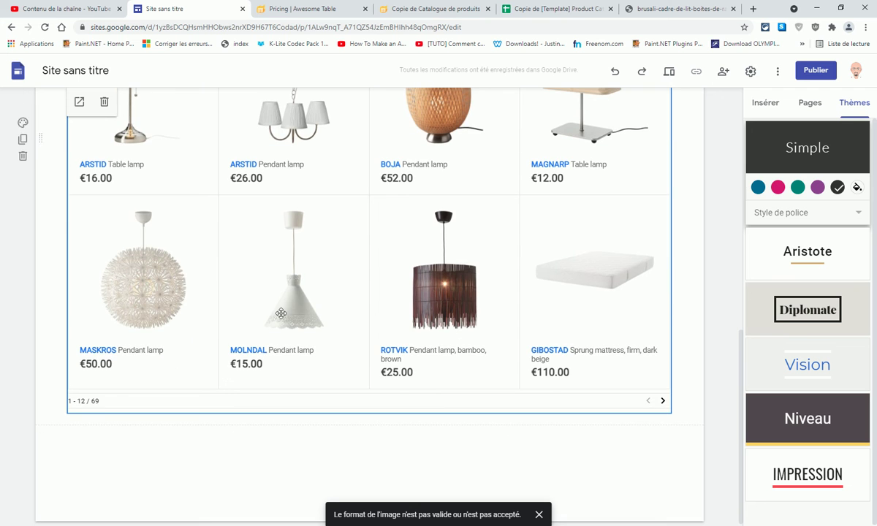
{"action": "scroll", "coordinate": [371, 286], "scroll_direction": "up", "scroll_amount": 7}
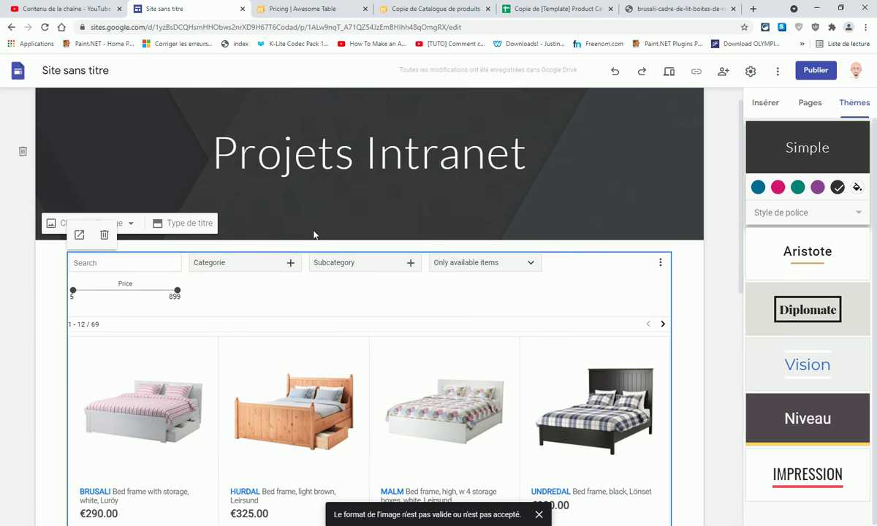
{"action": "left_click_drag", "start_coordinate": [214, 155], "coordinate": [502, 144]}
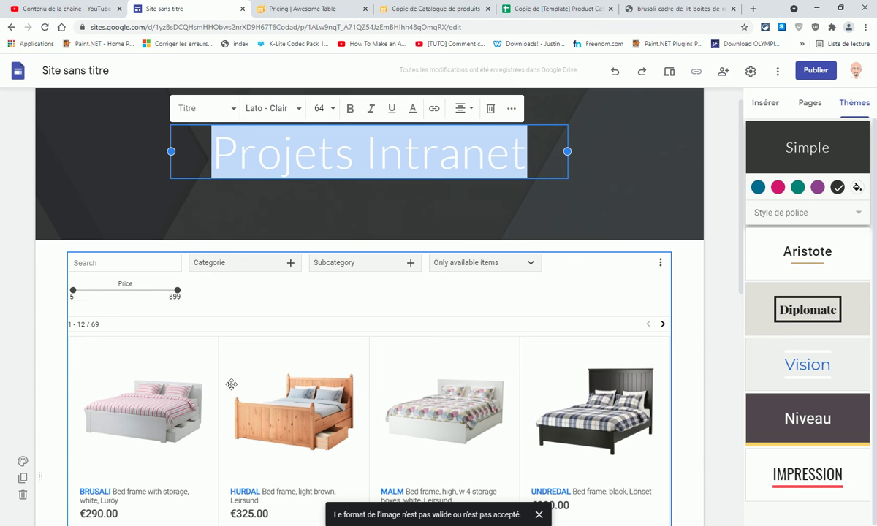
{"action": "left_click", "coordinate": [214, 165]}
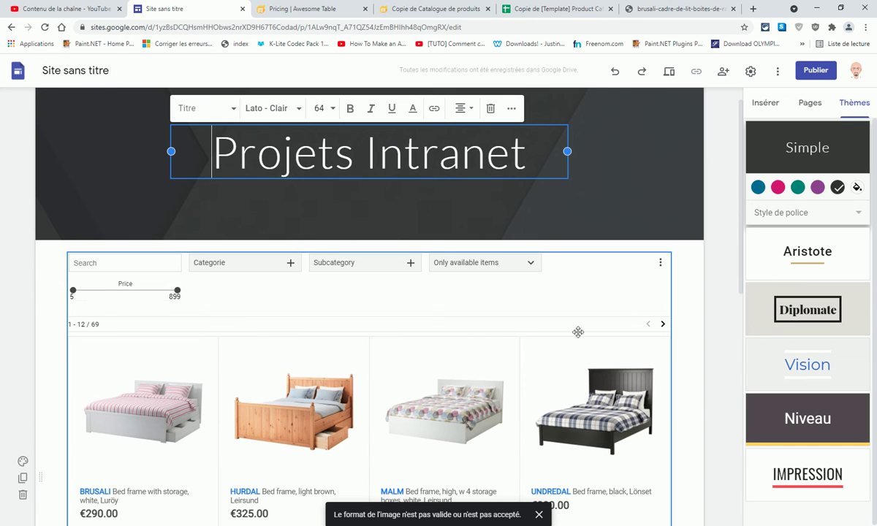
{"action": "scroll", "coordinate": [571, 287], "scroll_direction": "down", "scroll_amount": 2}
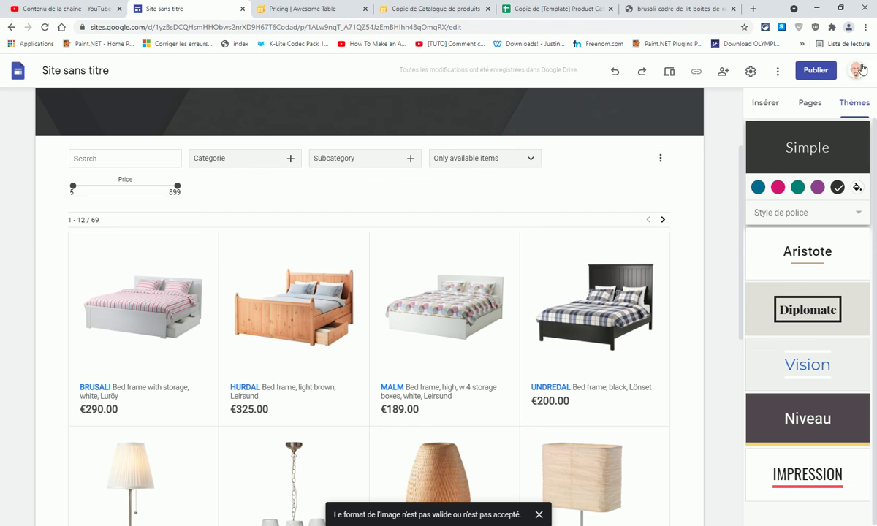
Open the site preview at computer size and look over the header and the embedded catalogue.
{"action": "left_click", "coordinate": [671, 73]}
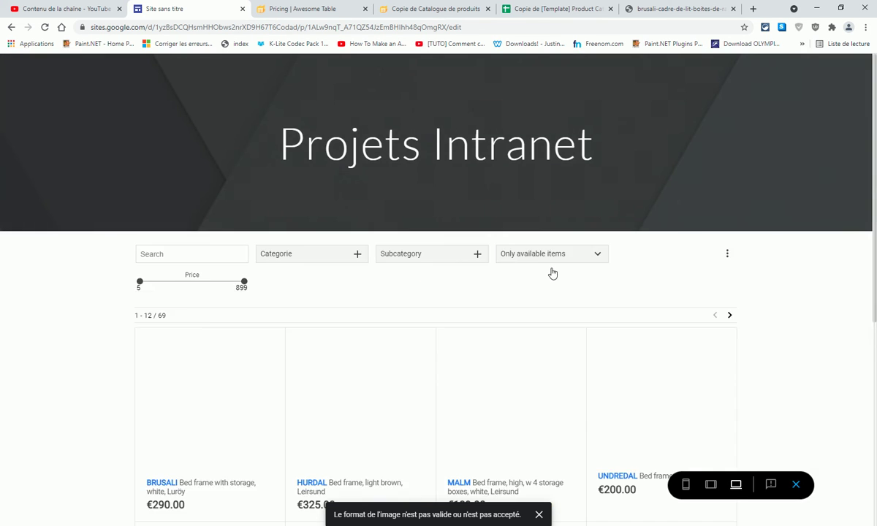
{"action": "scroll", "coordinate": [399, 307], "scroll_direction": "down", "scroll_amount": 3}
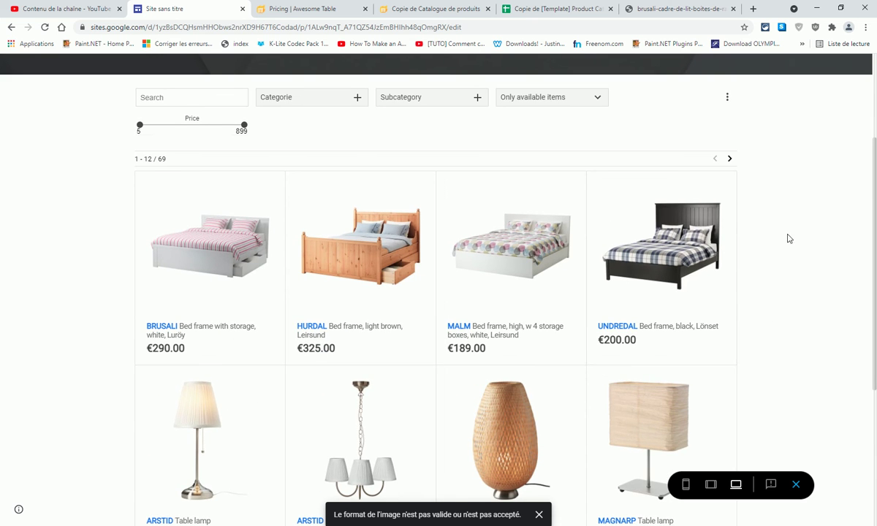
{"action": "scroll", "coordinate": [785, 276], "scroll_direction": "down", "scroll_amount": 3}
{"action": "scroll", "coordinate": [756, 342], "scroll_direction": "up", "scroll_amount": 6}
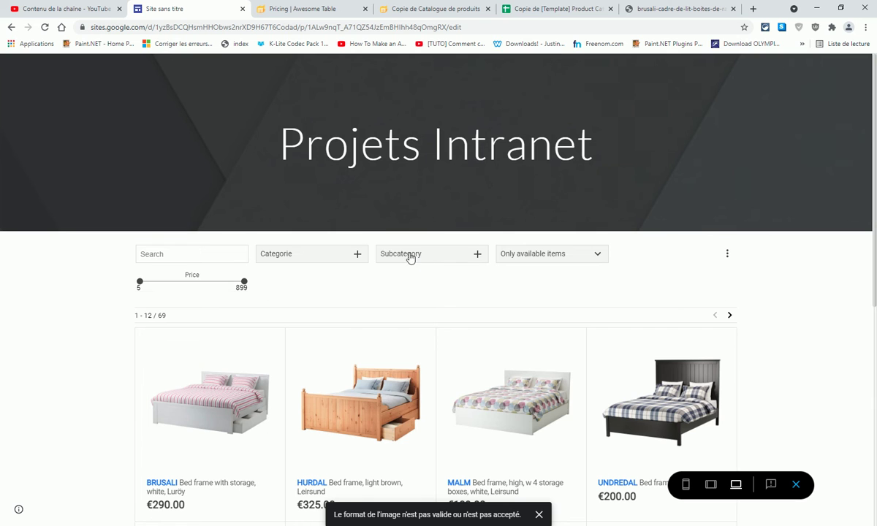
Examine the choices offered by the catalogue's Subcategory, Only available items and Categorie filters.
{"action": "left_click", "coordinate": [409, 255]}
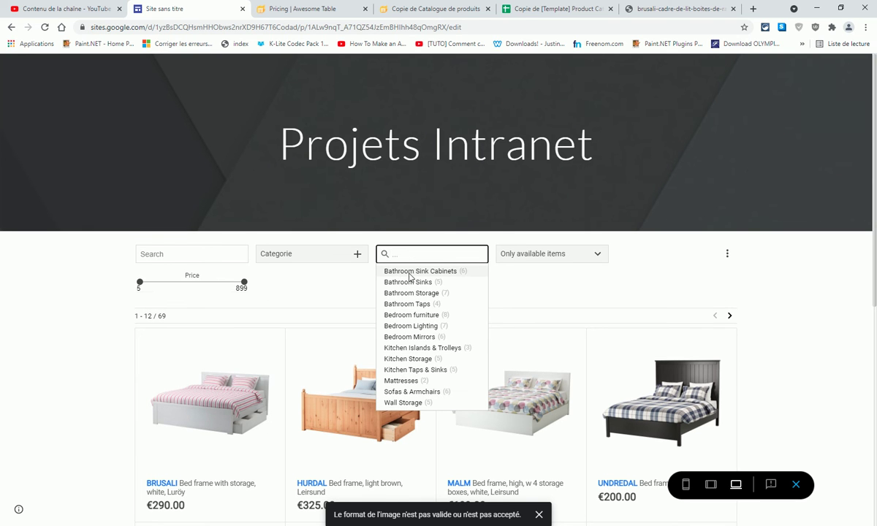
{"action": "left_click", "coordinate": [534, 285]}
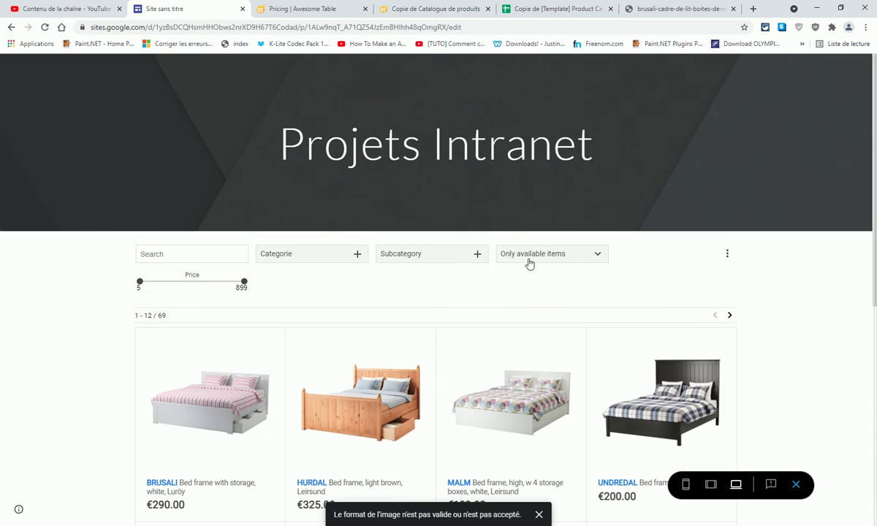
{"action": "left_click", "coordinate": [529, 257]}
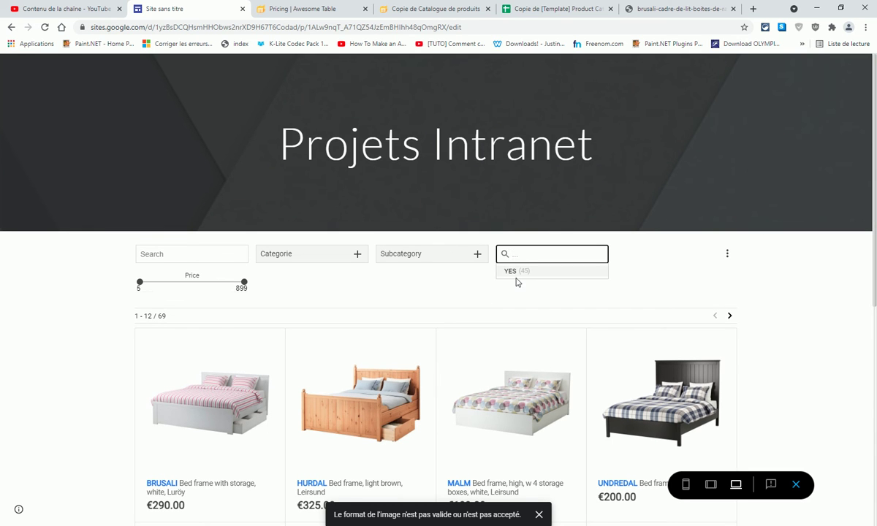
{"action": "left_click", "coordinate": [522, 292]}
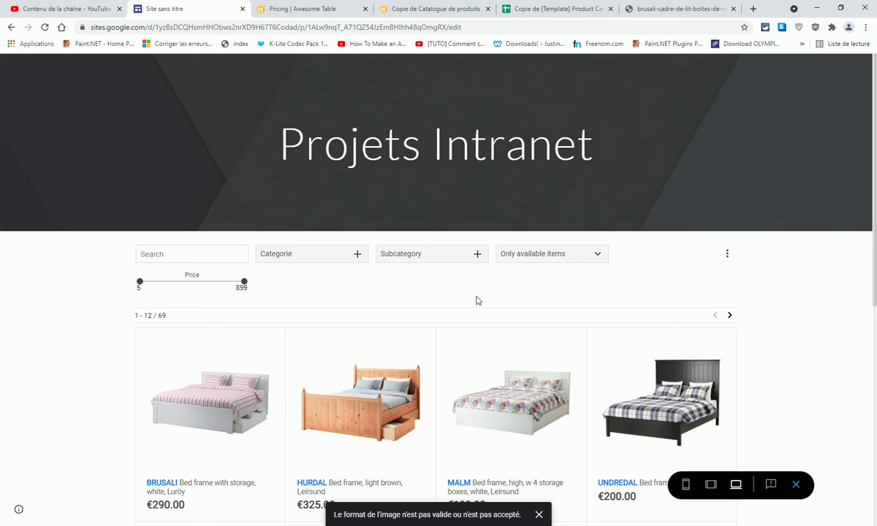
{"action": "left_click", "coordinate": [285, 253]}
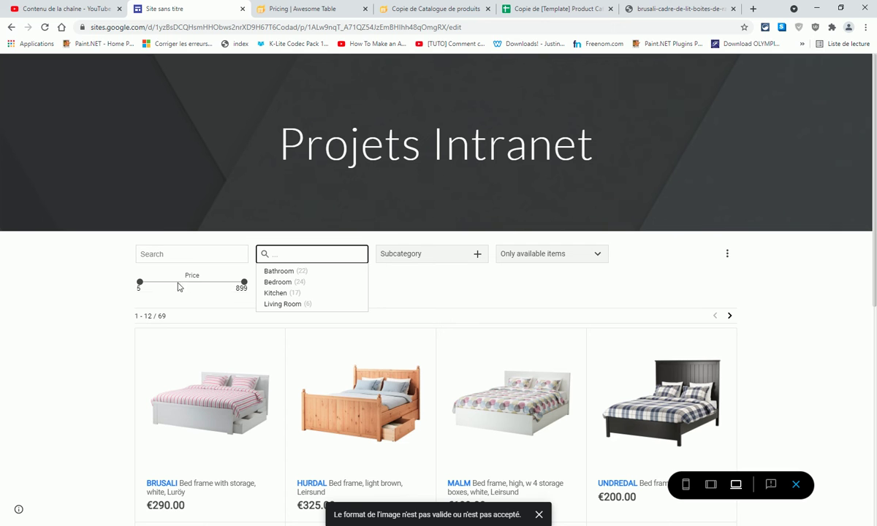
Filter the previewed catalogue to a maximum price of 119 using the price range.
{"action": "left_click_drag", "start_coordinate": [244, 283], "coordinate": [174, 282]}
{"action": "scroll", "coordinate": [243, 291], "scroll_direction": "down", "scroll_amount": 2}
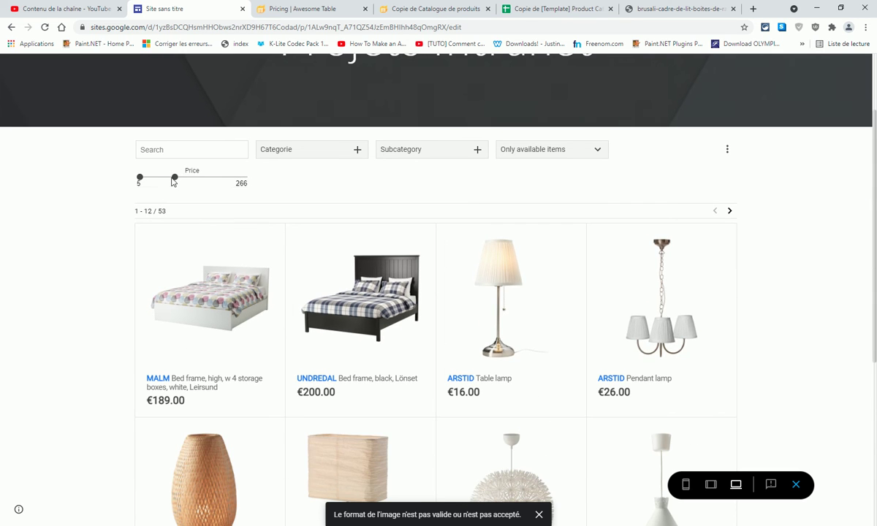
{"action": "left_click_drag", "start_coordinate": [173, 181], "coordinate": [159, 180]}
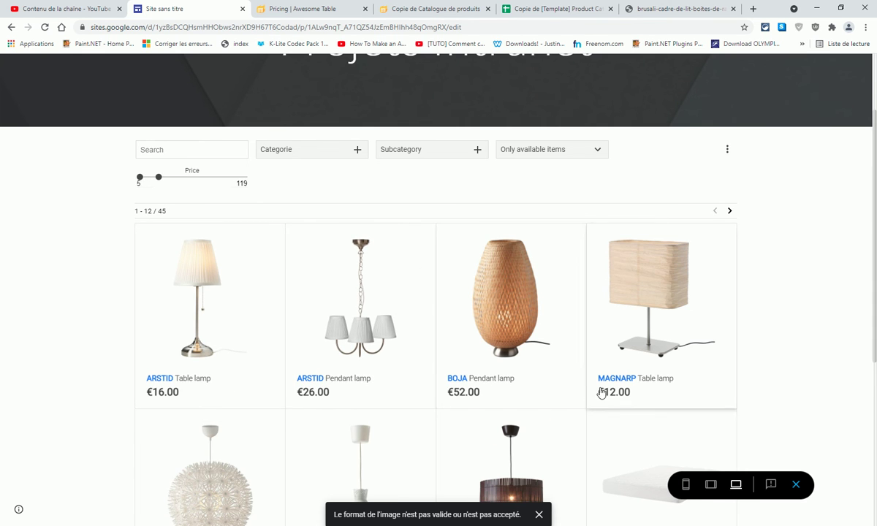
Show the details of the ARSTID pendant lamp, view its order form and close the form.
{"action": "scroll", "coordinate": [657, 392], "scroll_direction": "down", "scroll_amount": 4}
{"action": "left_click", "coordinate": [340, 138]}
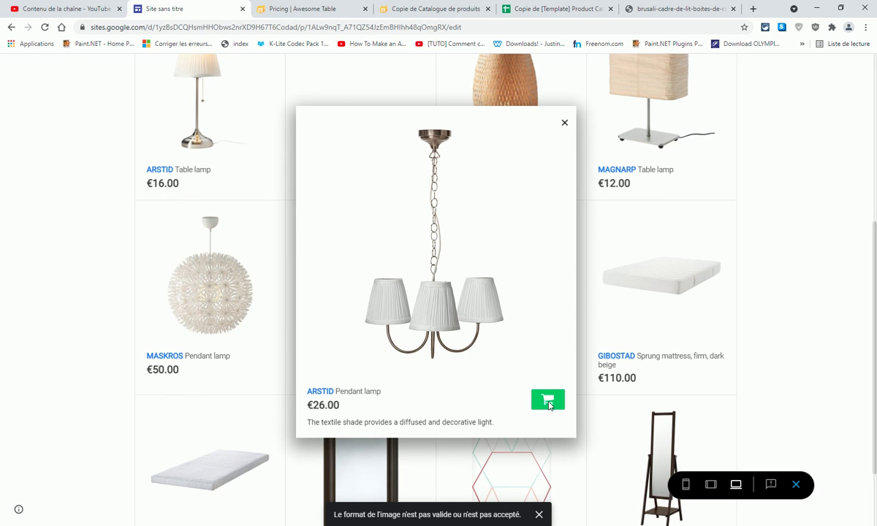
{"action": "left_click", "coordinate": [549, 406]}
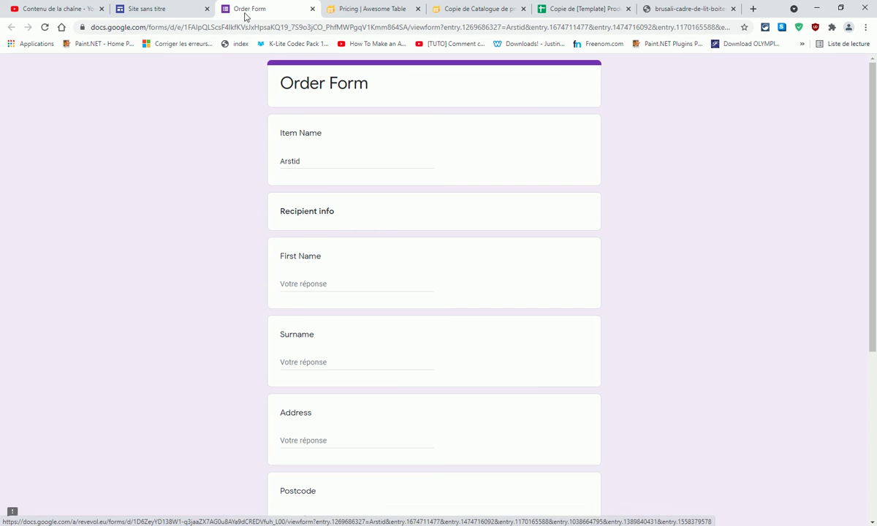
{"action": "left_click", "coordinate": [312, 9]}
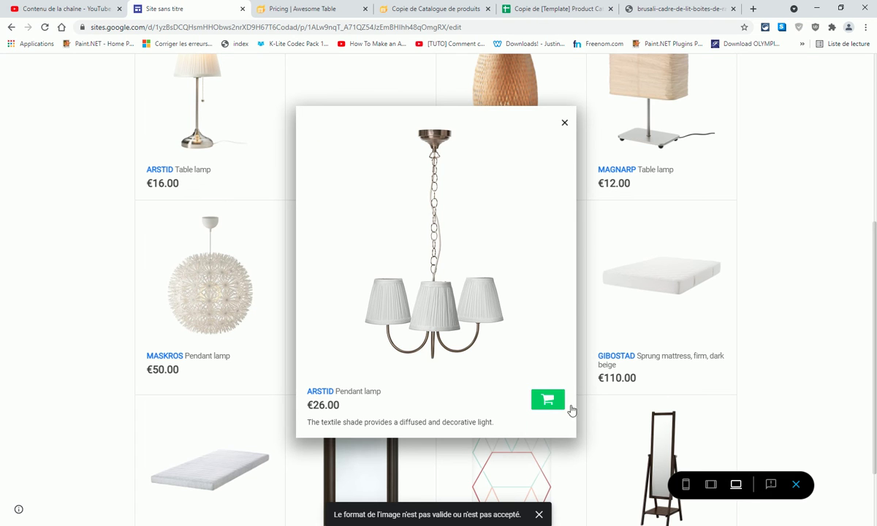
Reopen the ARSTID pendant lamp's order form, submit it with the recipient fields empty, and close the form and the product details.
{"action": "left_click", "coordinate": [545, 404]}
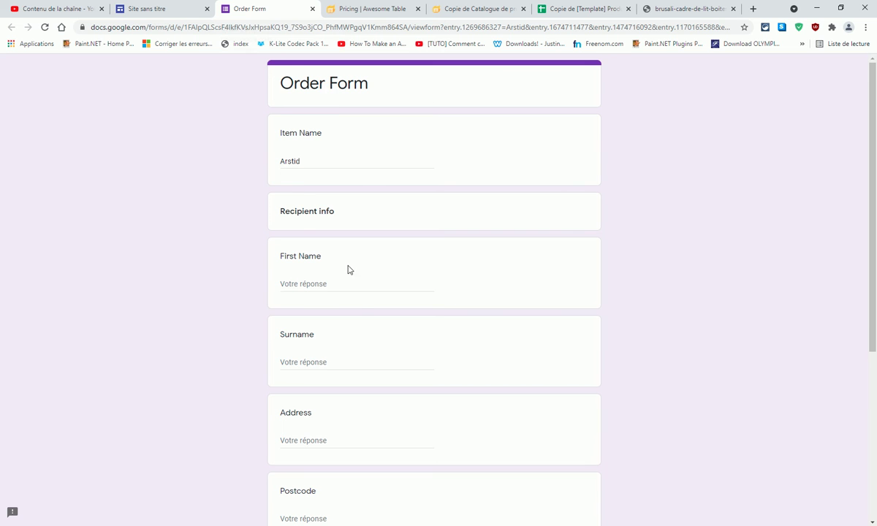
{"action": "scroll", "coordinate": [368, 372], "scroll_direction": "down", "scroll_amount": 4}
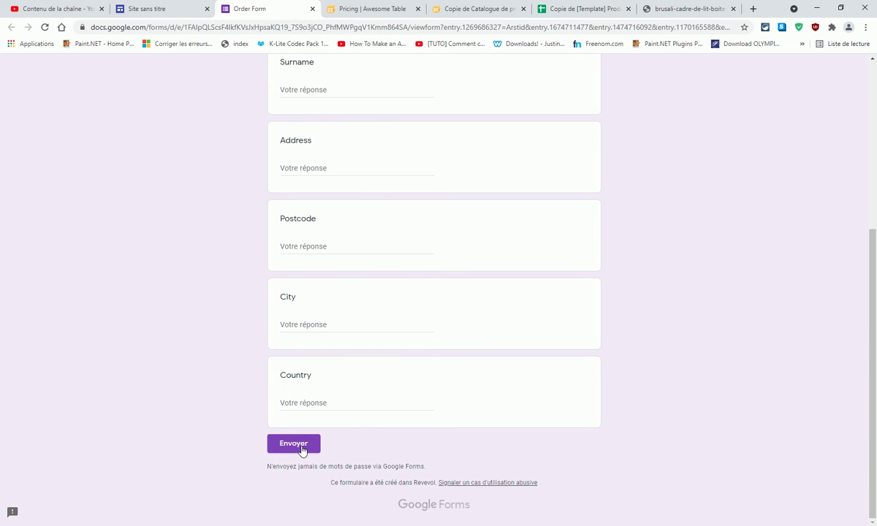
{"action": "left_click", "coordinate": [301, 448]}
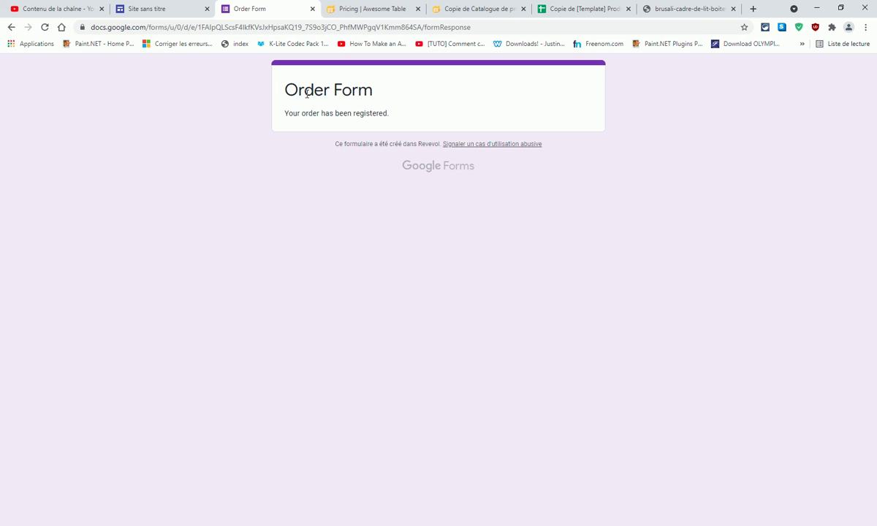
{"action": "left_click", "coordinate": [312, 11]}
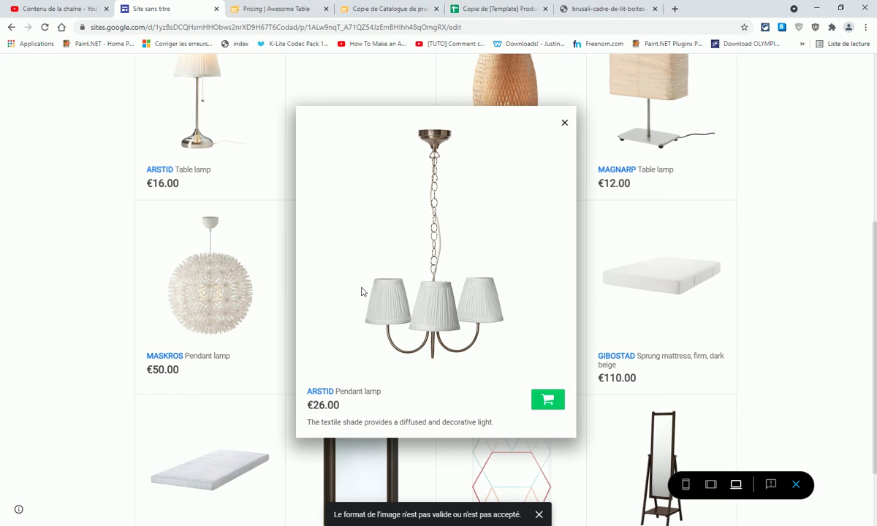
{"action": "left_click", "coordinate": [564, 125]}
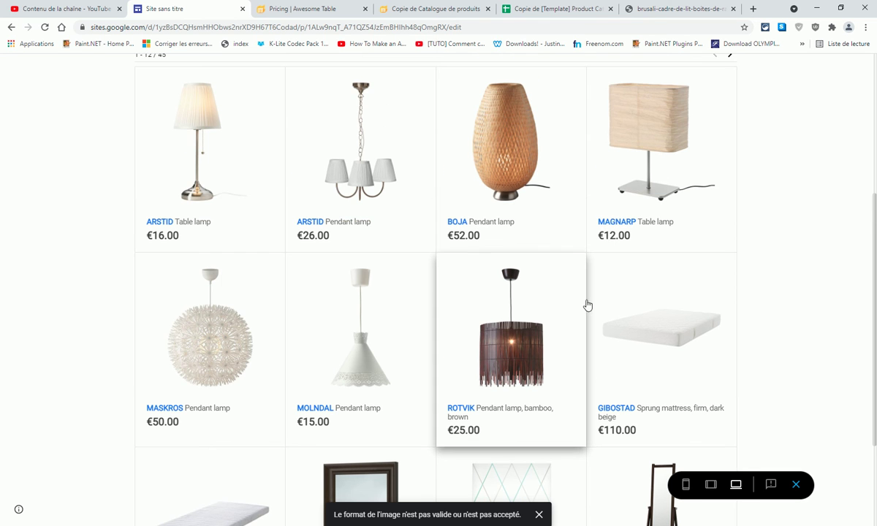
Preview the site at phone size and look through the catalogue's product pages and its stacked filters.
{"action": "left_click", "coordinate": [685, 485]}
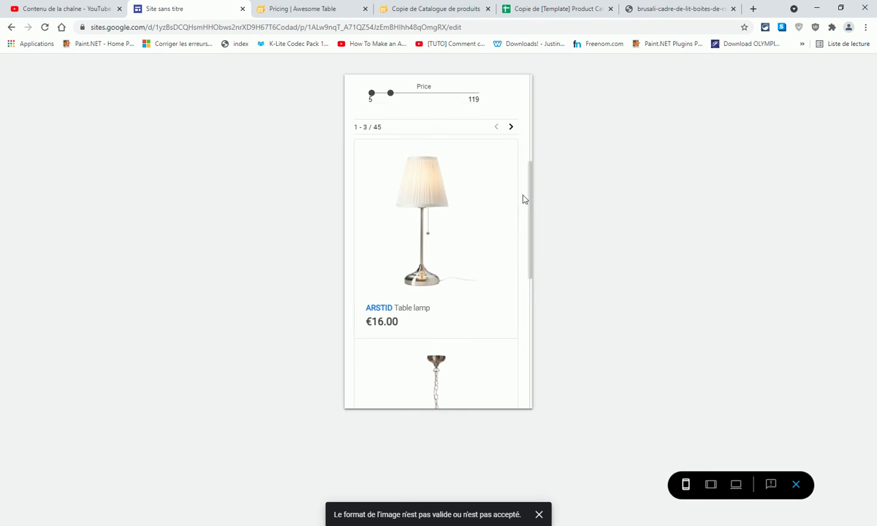
{"action": "left_click_drag", "start_coordinate": [531, 221], "coordinate": [532, 359]}
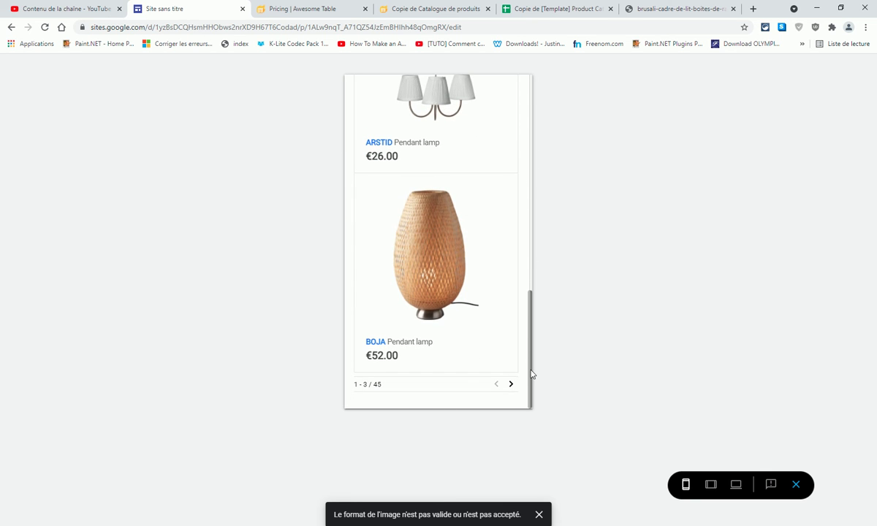
{"action": "left_click", "coordinate": [511, 386]}
{"action": "left_click", "coordinate": [511, 386]}
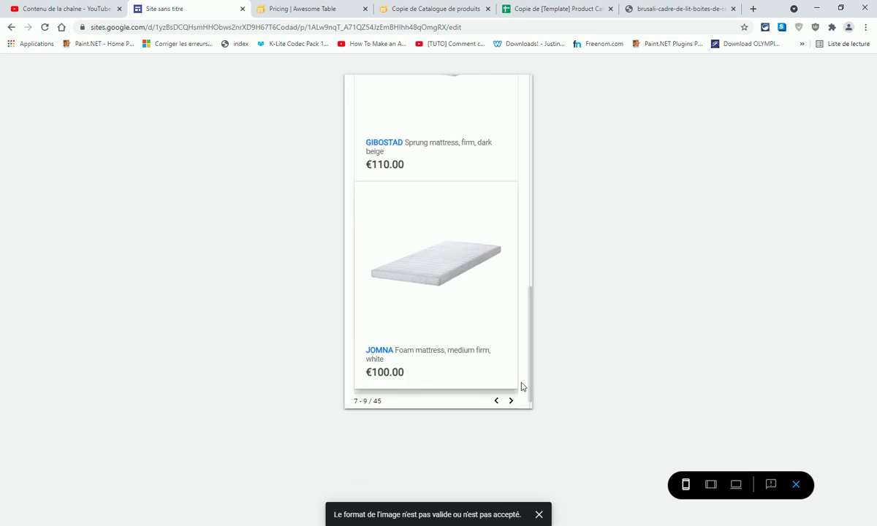
{"action": "left_click_drag", "start_coordinate": [531, 372], "coordinate": [551, 144]}
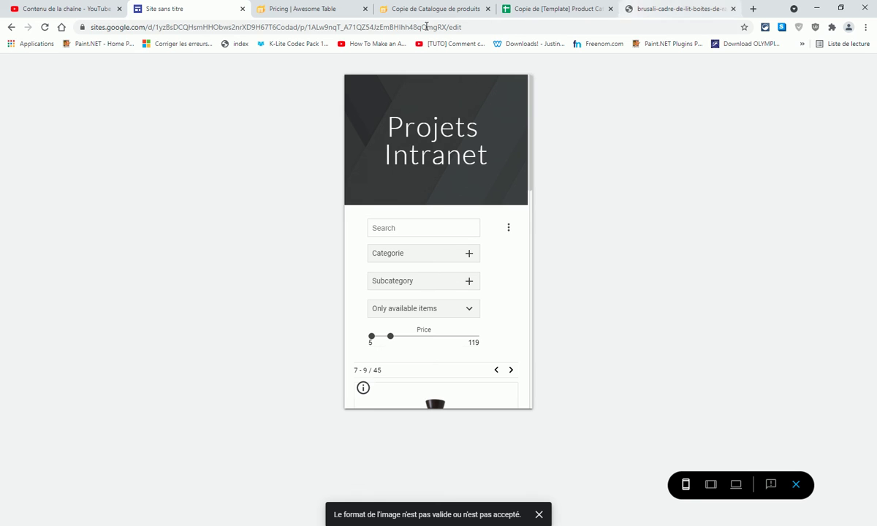
Copy the catalogue copy's Iframe code from the Awesome Table embedding options and return to the Google Sites editor, leaving the preview.
{"action": "left_click", "coordinate": [385, 9]}
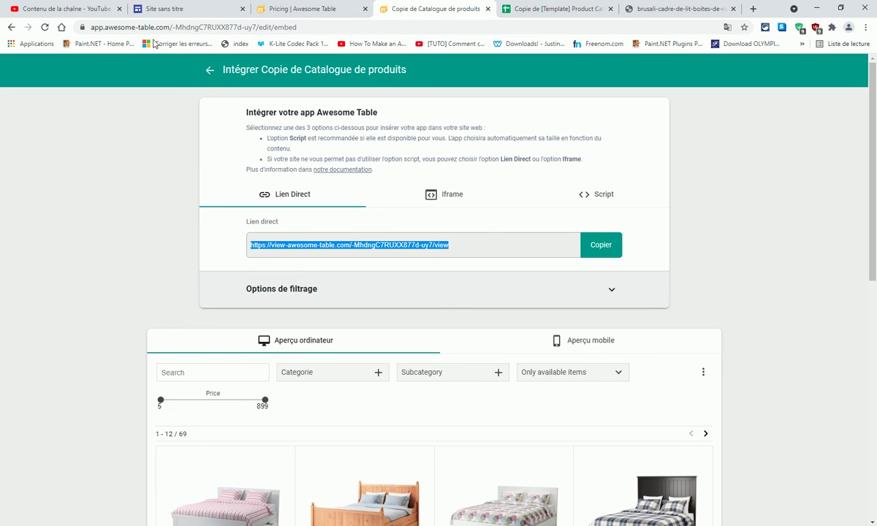
{"action": "left_click", "coordinate": [450, 196]}
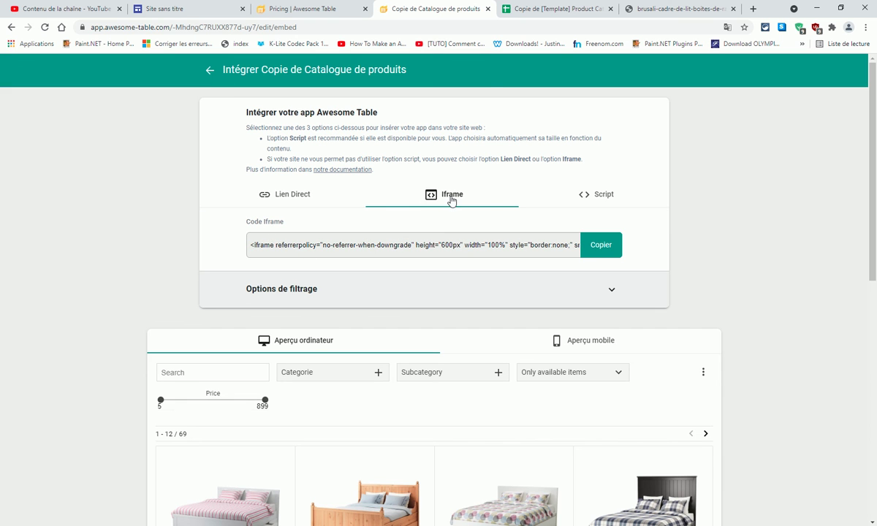
{"action": "left_click", "coordinate": [600, 246]}
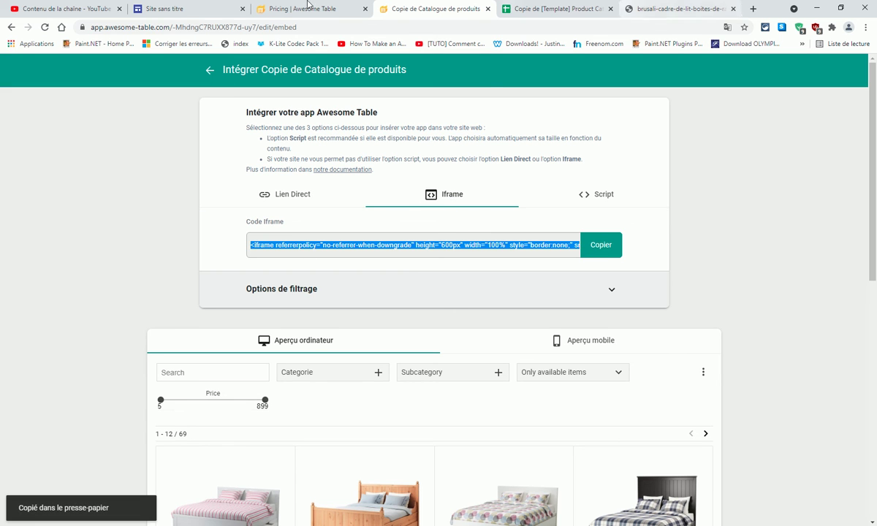
{"action": "left_click", "coordinate": [175, 10]}
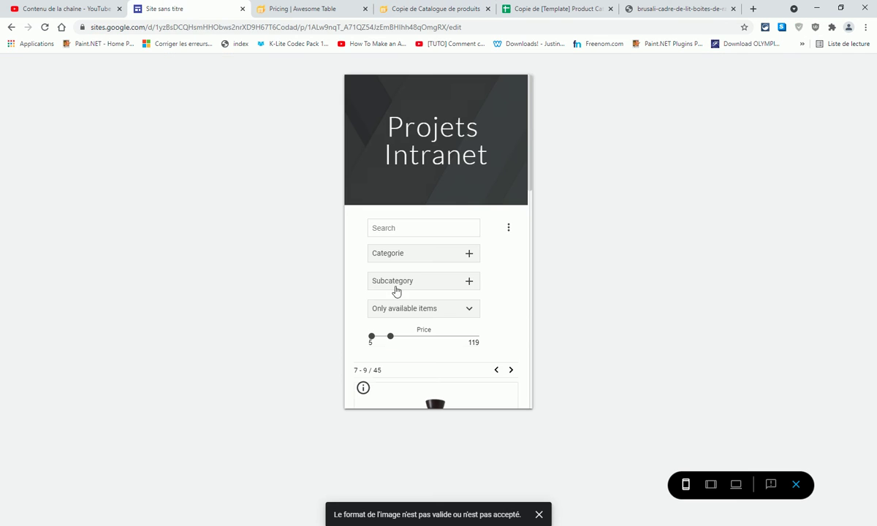
{"action": "left_click", "coordinate": [795, 485]}
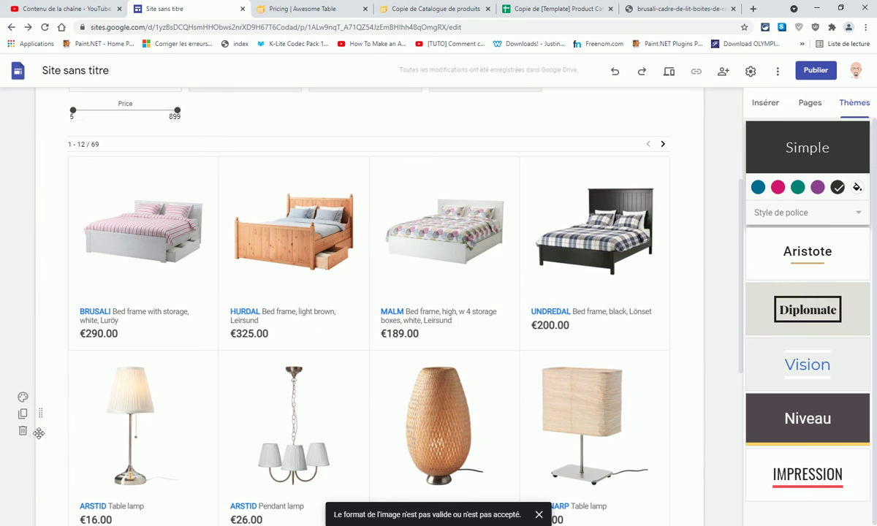
Replace the site's existing catalogue section with an embed of the copied Awesome Table iframe code wrapped in <center> </center> tags.
{"action": "left_click", "coordinate": [22, 431]}
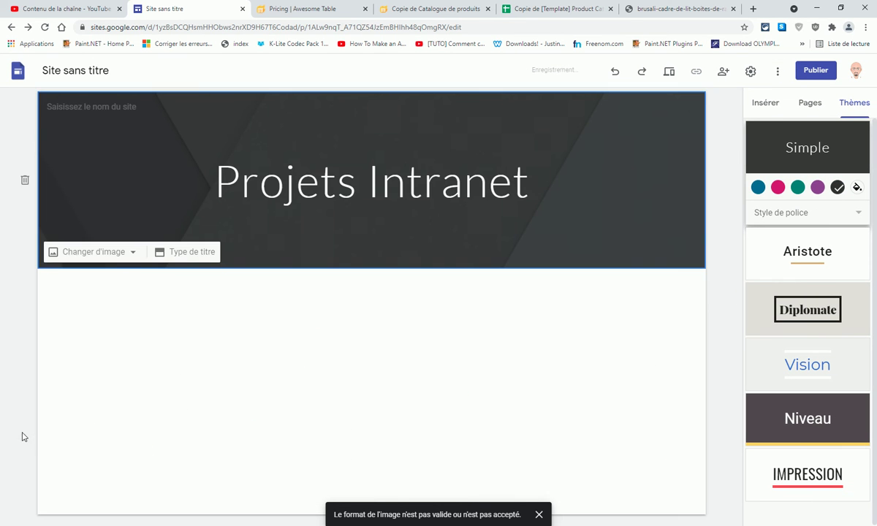
{"action": "double_click", "coordinate": [244, 362]}
{"action": "left_click", "coordinate": [220, 352]}
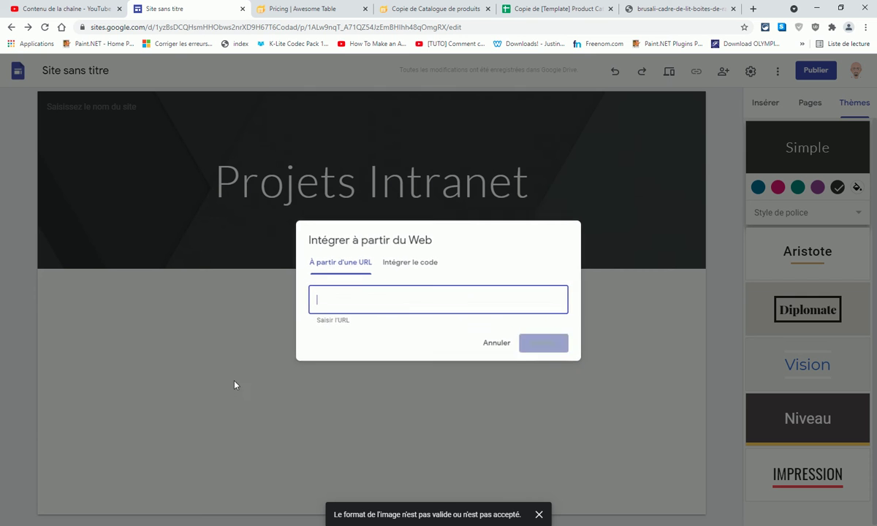
{"action": "left_click", "coordinate": [403, 263]}
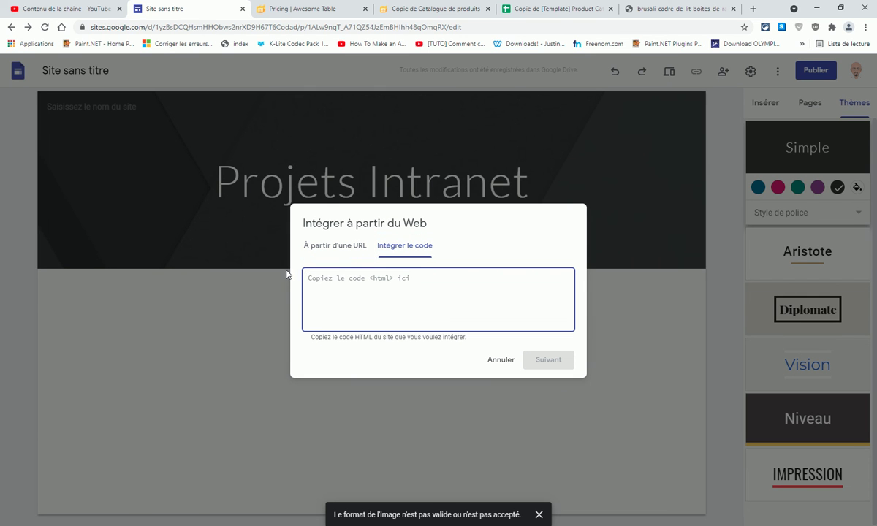
{"action": "type", "text": "<center> </center>"}
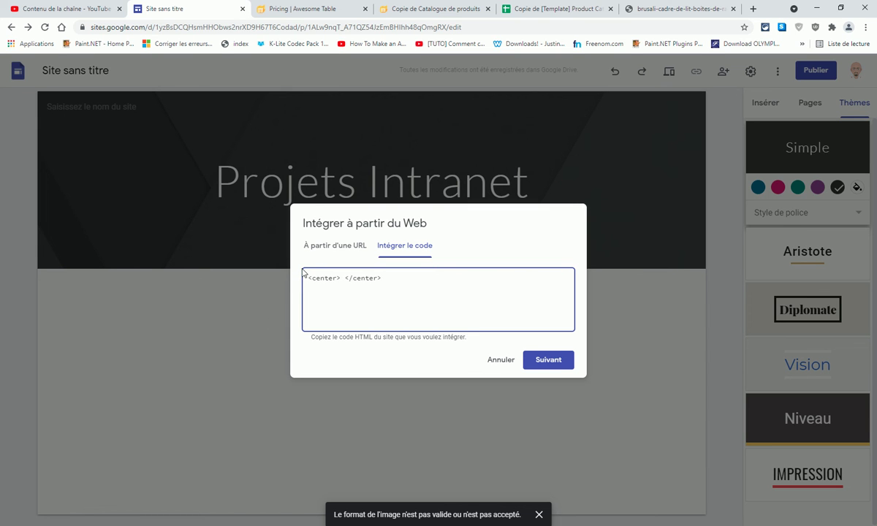
{"action": "type", "text": "<iframe referrerpolicy=\"no-referrer-when-downgrade\" height=\"600px\" width=\"100%\" style=\"border:none;\" src=\"https://view-awesome-table.com/-MhdngC7RUXX877d-uy7/view\"></iframe>"}
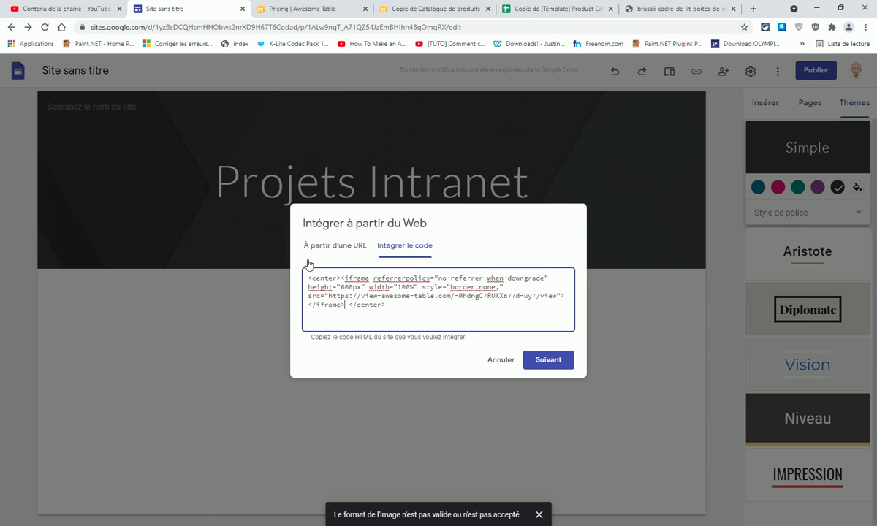
{"action": "left_click", "coordinate": [548, 359]}
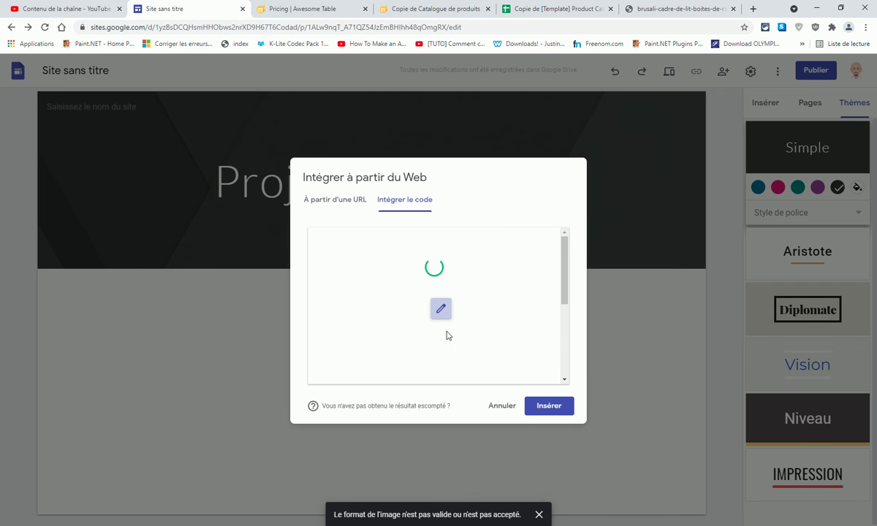
{"action": "left_click", "coordinate": [550, 407]}
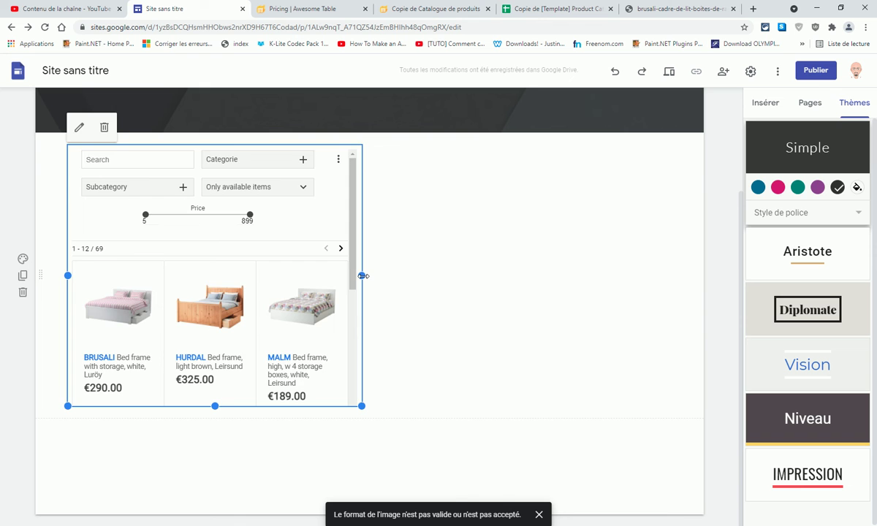
Widen the embedded catalogue to the page's full content width and extend its frame well down the page.
{"action": "left_click_drag", "start_coordinate": [362, 275], "coordinate": [672, 276]}
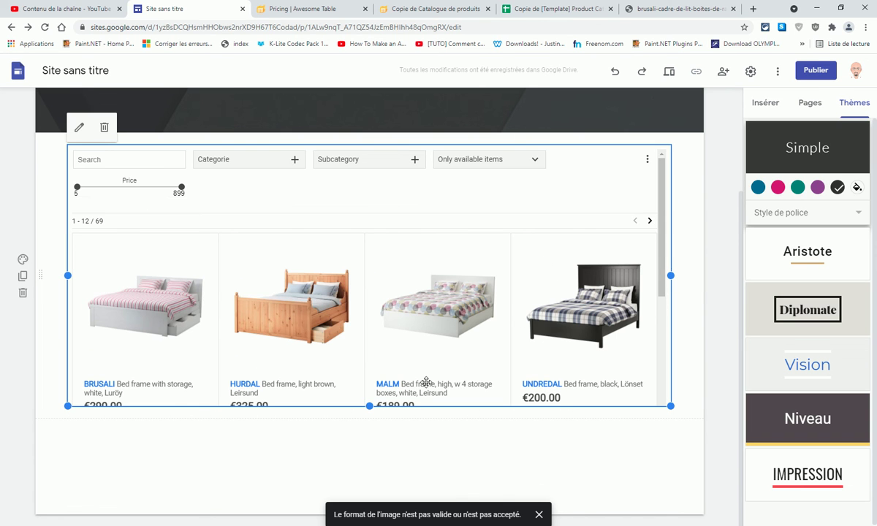
{"action": "left_click_drag", "start_coordinate": [369, 406], "coordinate": [369, 523]}
{"action": "scroll", "coordinate": [417, 378], "scroll_direction": "down", "scroll_amount": 2}
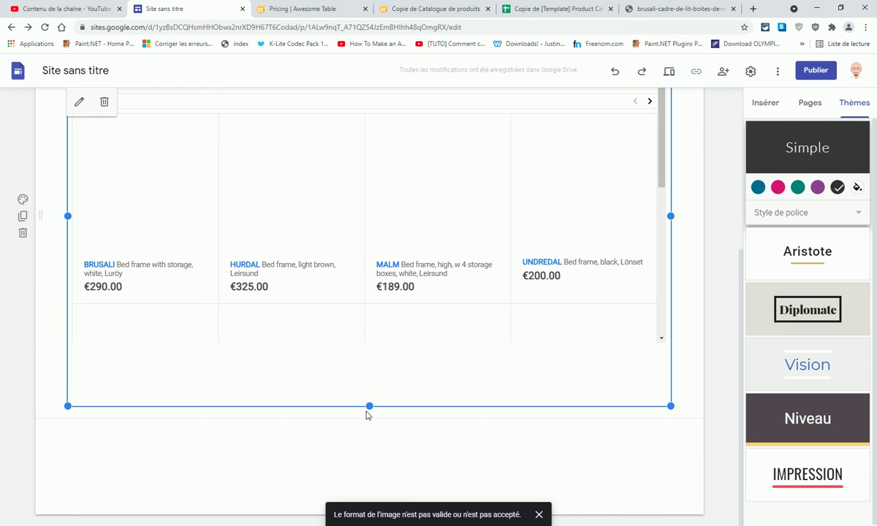
{"action": "left_click_drag", "start_coordinate": [370, 406], "coordinate": [375, 509]}
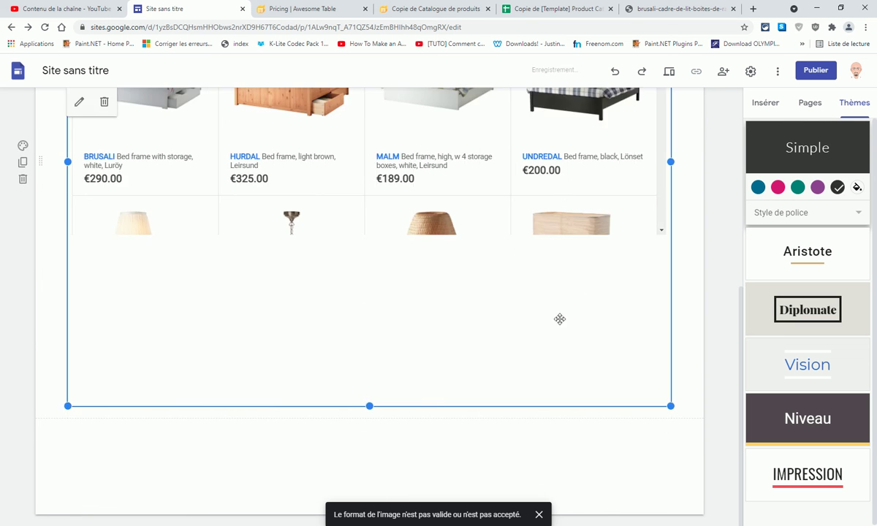
{"action": "left_click_drag", "start_coordinate": [369, 406], "coordinate": [372, 494]}
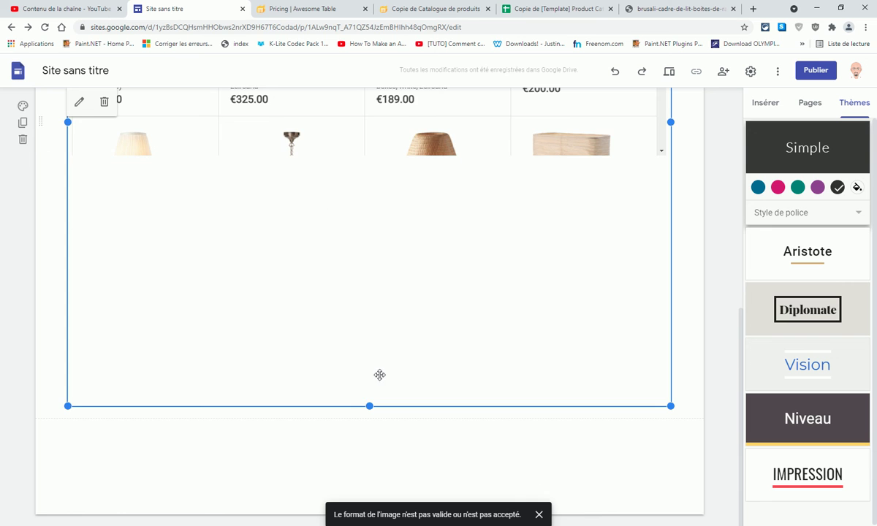
{"action": "scroll", "coordinate": [378, 374], "scroll_direction": "up", "scroll_amount": 2}
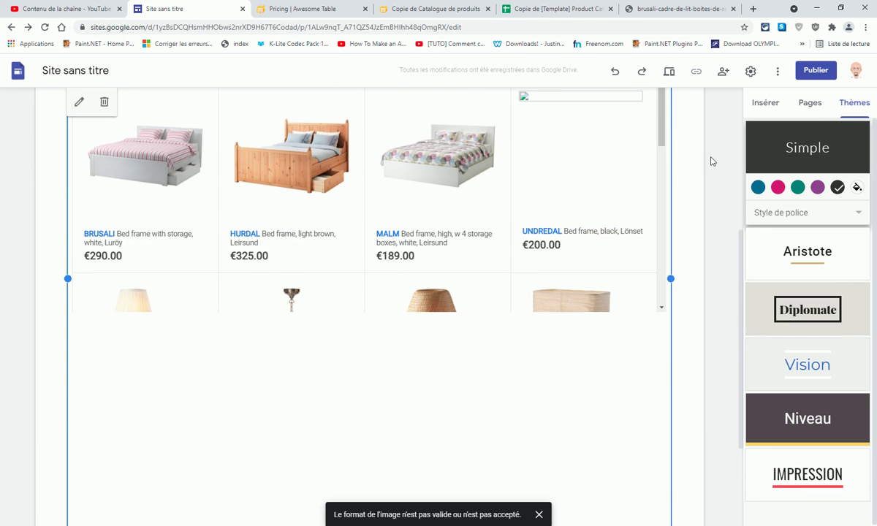
{"action": "mouse_move", "coordinate": [661, 136]}
{"action": "left_mouse_down"}
{"action": "mouse_move", "coordinate": [665, 161]}
{"action": "mouse_move", "coordinate": [657, 152]}
{"action": "left_mouse_up"}
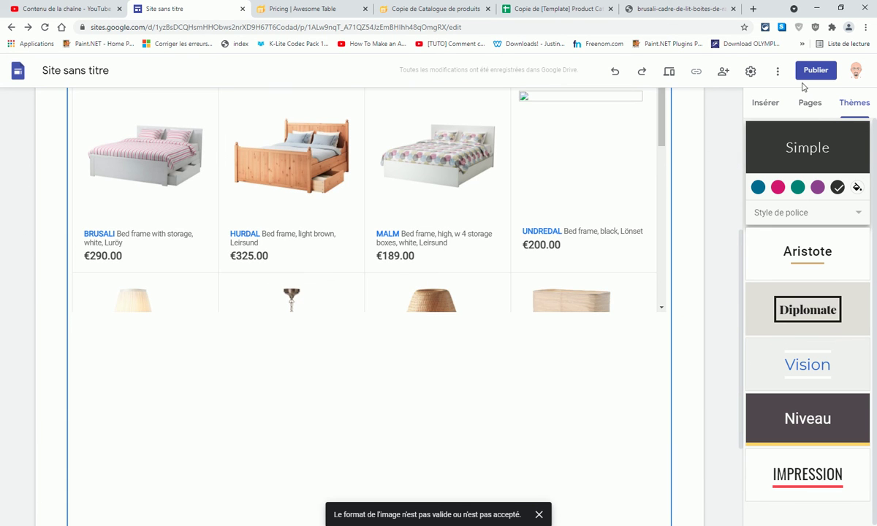
Preview the site at computer size, look through the embedded catalogue from its filters to its last products, and leave the preview.
{"action": "left_click", "coordinate": [668, 71]}
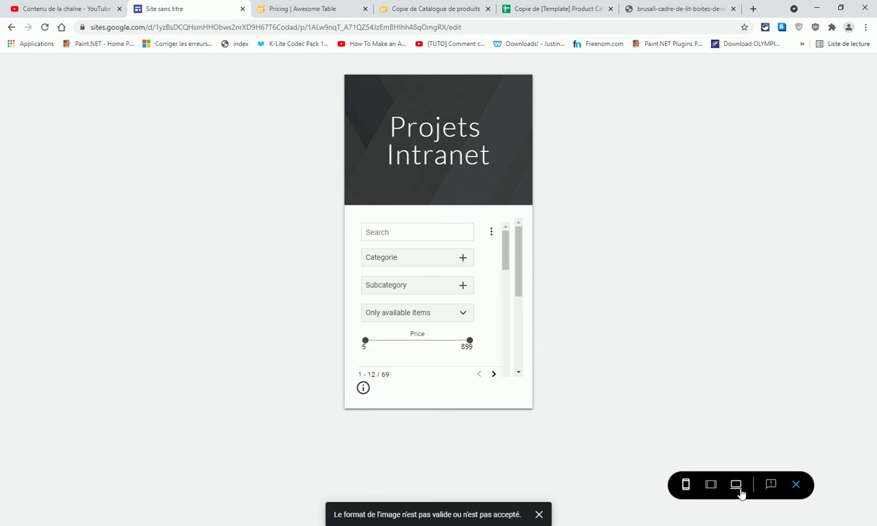
{"action": "left_click", "coordinate": [740, 493]}
{"action": "mouse_move", "coordinate": [729, 264]}
{"action": "left_mouse_down"}
{"action": "mouse_move", "coordinate": [729, 358]}
{"action": "mouse_move", "coordinate": [728, 265]}
{"action": "left_mouse_up"}
{"action": "scroll", "coordinate": [744, 98], "scroll_direction": "down", "scroll_amount": 4}
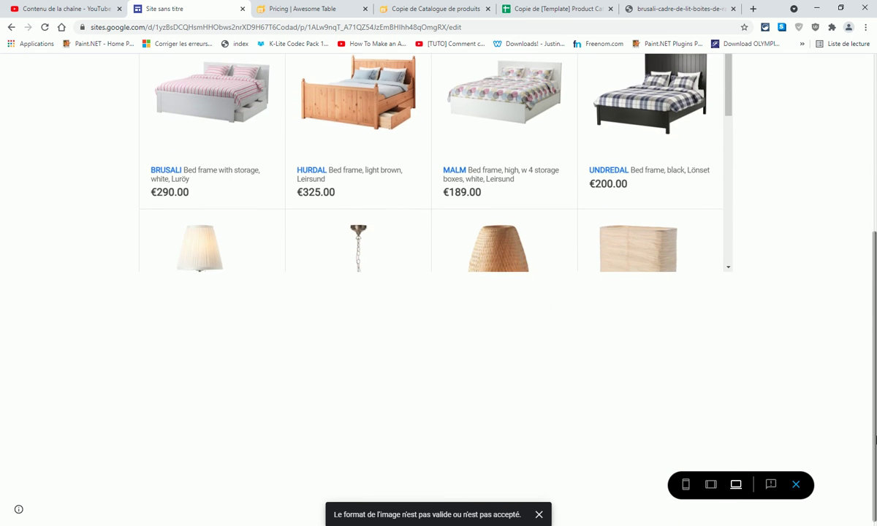
{"action": "left_click_drag", "start_coordinate": [728, 94], "coordinate": [745, 262]}
{"action": "scroll", "coordinate": [749, 307], "scroll_direction": "up", "scroll_amount": 3}
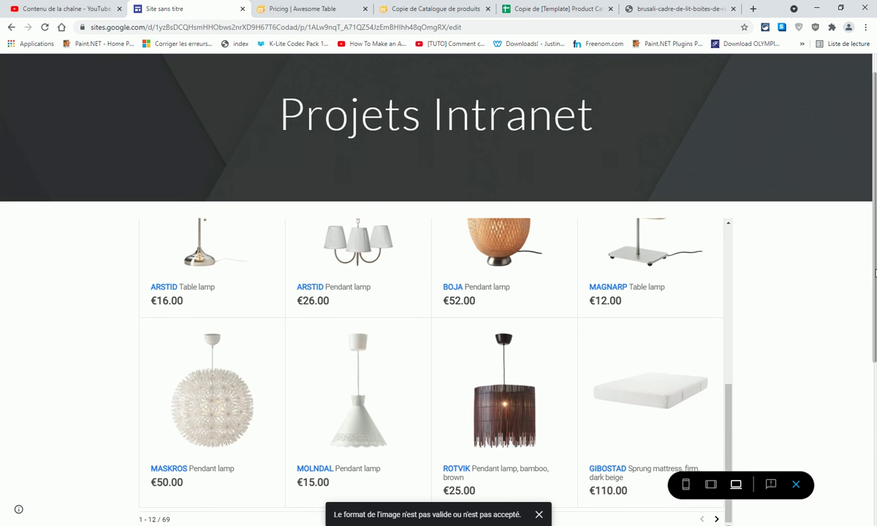
{"action": "left_click_drag", "start_coordinate": [728, 379], "coordinate": [750, 248]}
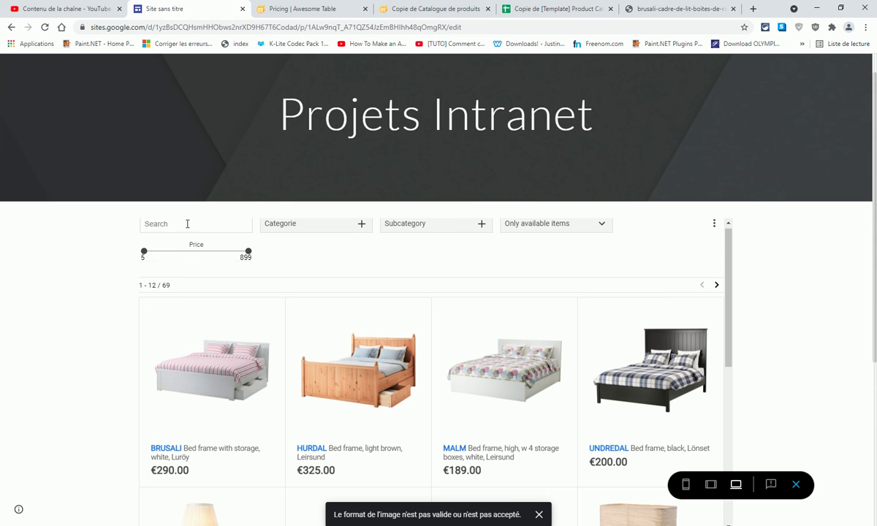
{"action": "left_click", "coordinate": [796, 486]}
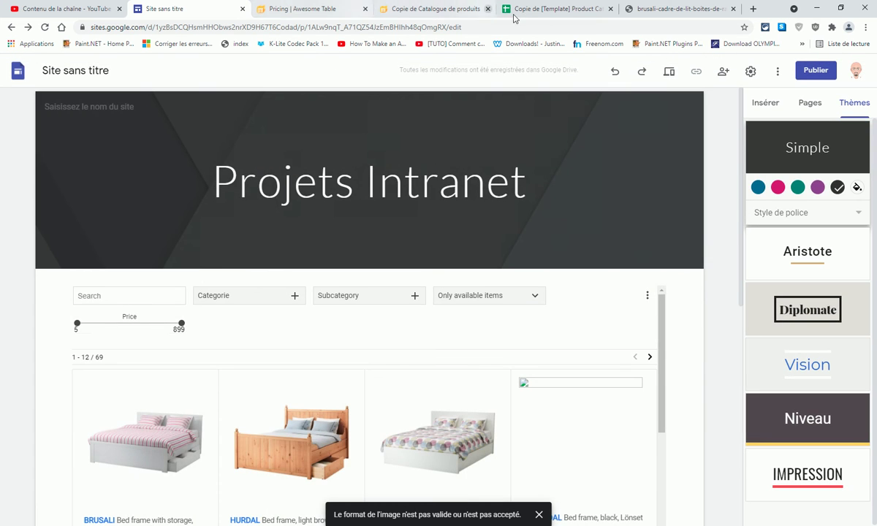
Switch to the product catalogue Google Sheet and look through its product rows down to the last entry and back.
{"action": "left_click", "coordinate": [540, 9]}
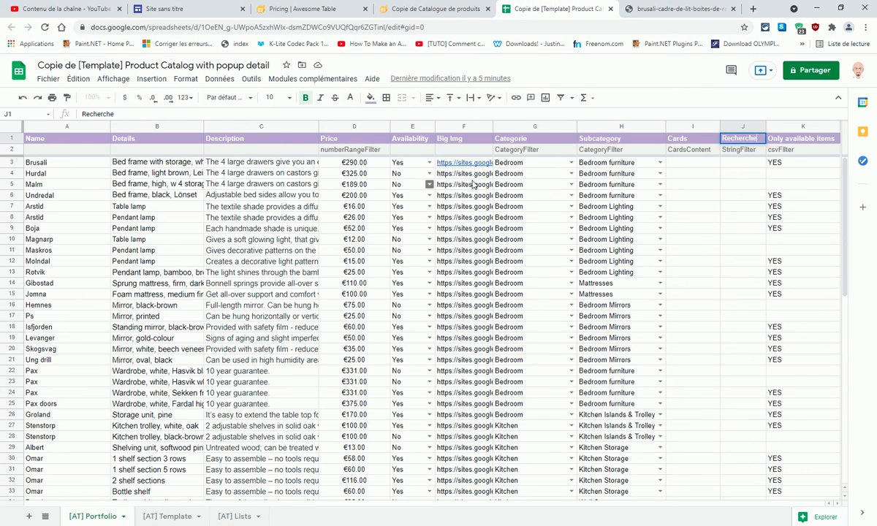
{"action": "left_click_drag", "start_coordinate": [842, 189], "coordinate": [844, 384]}
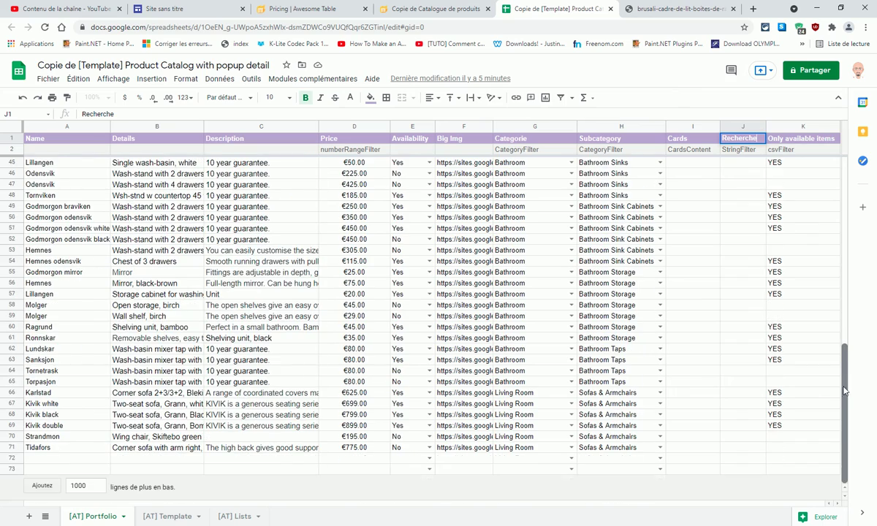
{"action": "left_click_drag", "start_coordinate": [844, 422], "coordinate": [843, 152]}
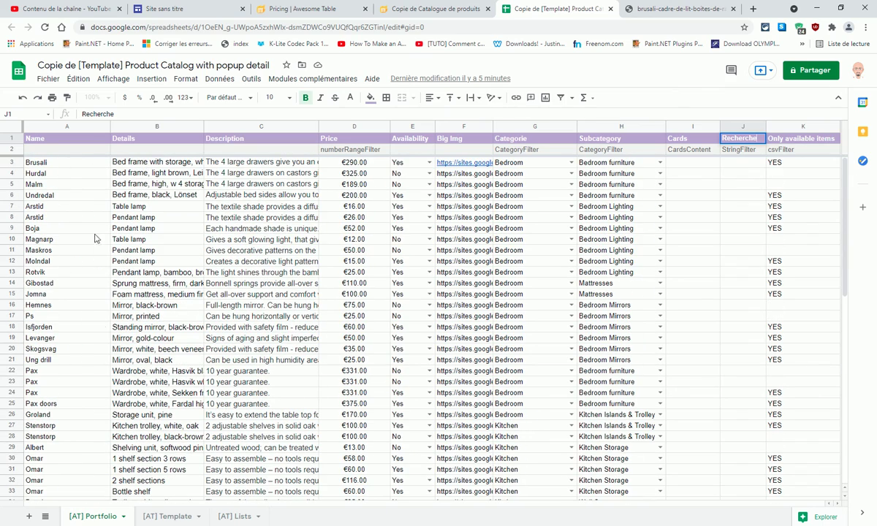
Return to the catalogue copy's Awesome Table embedding page and look through its computer preview of the products.
{"action": "left_click", "coordinate": [406, 9]}
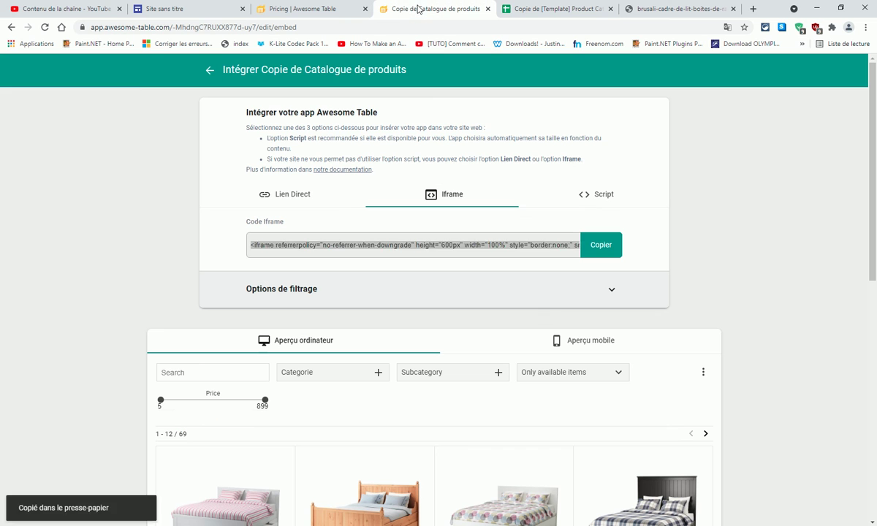
{"action": "scroll", "coordinate": [350, 371], "scroll_direction": "down", "scroll_amount": 1}
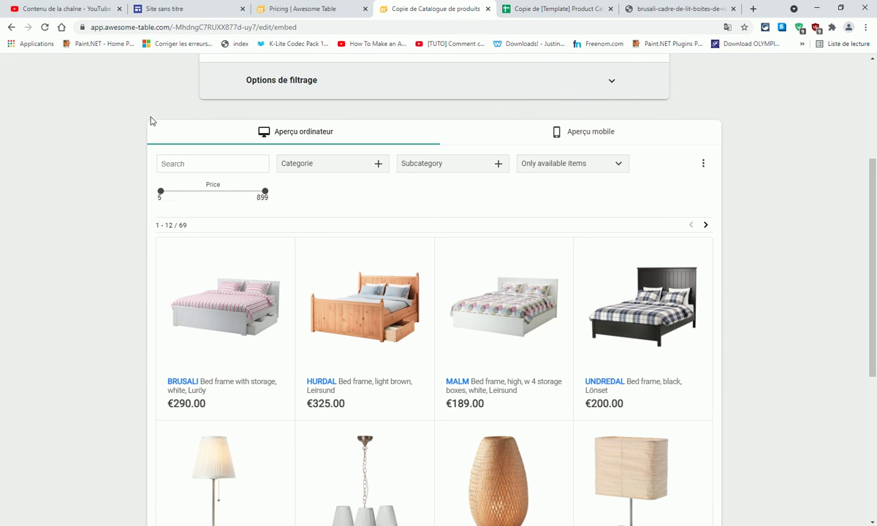
{"action": "scroll", "coordinate": [718, 270], "scroll_direction": "down", "scroll_amount": 4}
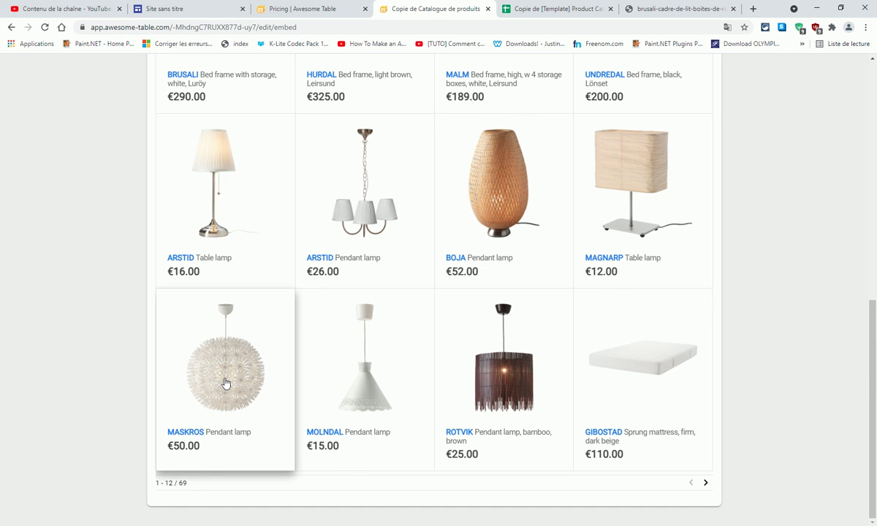
{"action": "scroll", "coordinate": [759, 297], "scroll_direction": "up", "scroll_amount": 7}
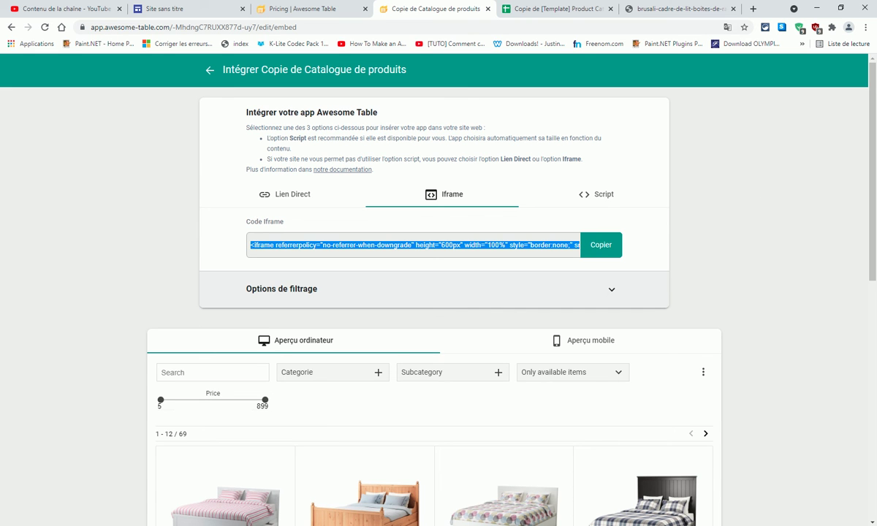
{"action": "left_click", "coordinate": [744, 525]}
{"action": "right_click", "coordinate": [723, 517]}
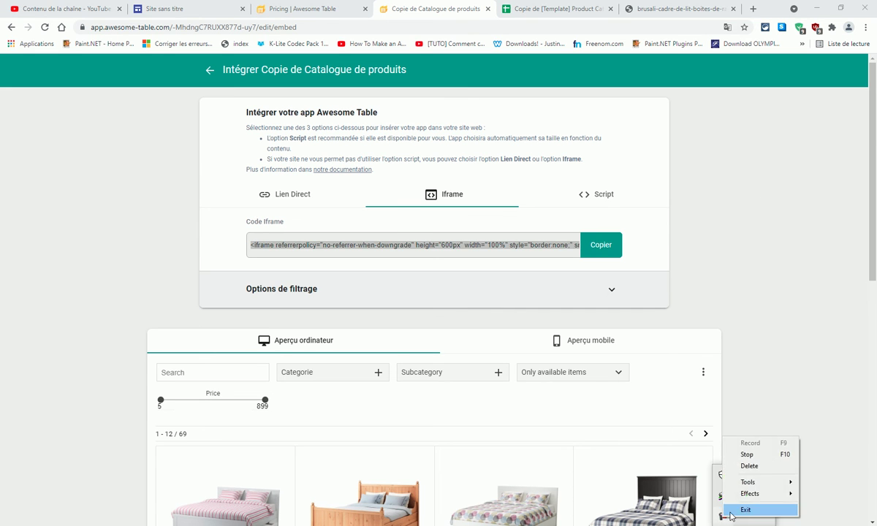